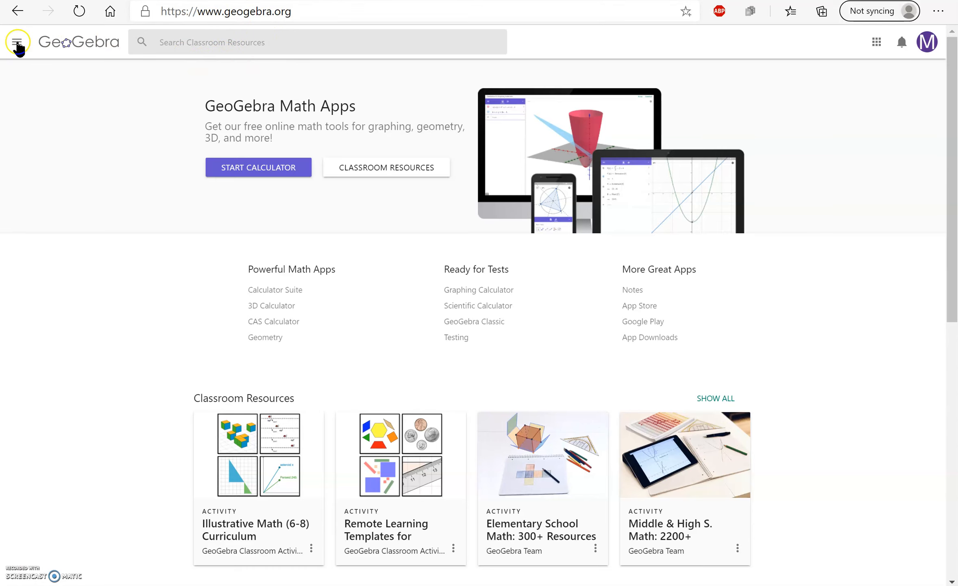
Step: Open the app downloads page on the GeoGebra website and switch to the GeoGebra Classic desktop app
{"action": "left_click", "coordinate": [17, 42]}
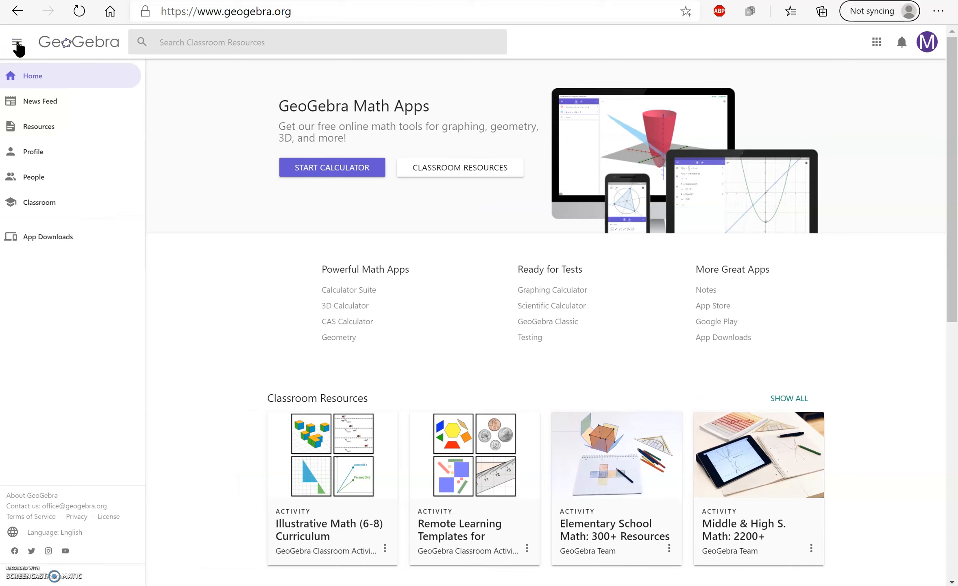
{"action": "left_click", "coordinate": [48, 241]}
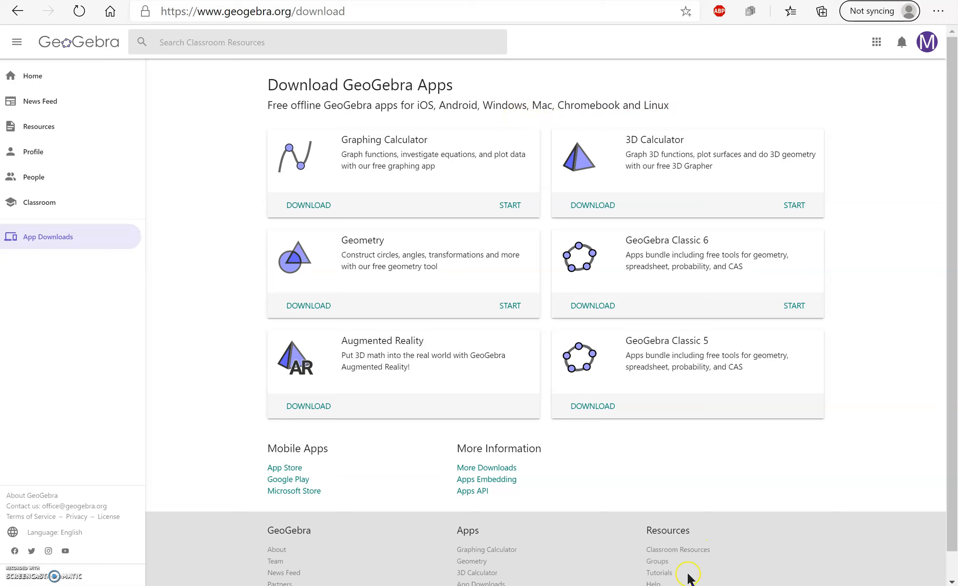
{"action": "mouse_move", "coordinate": [634, 585]}
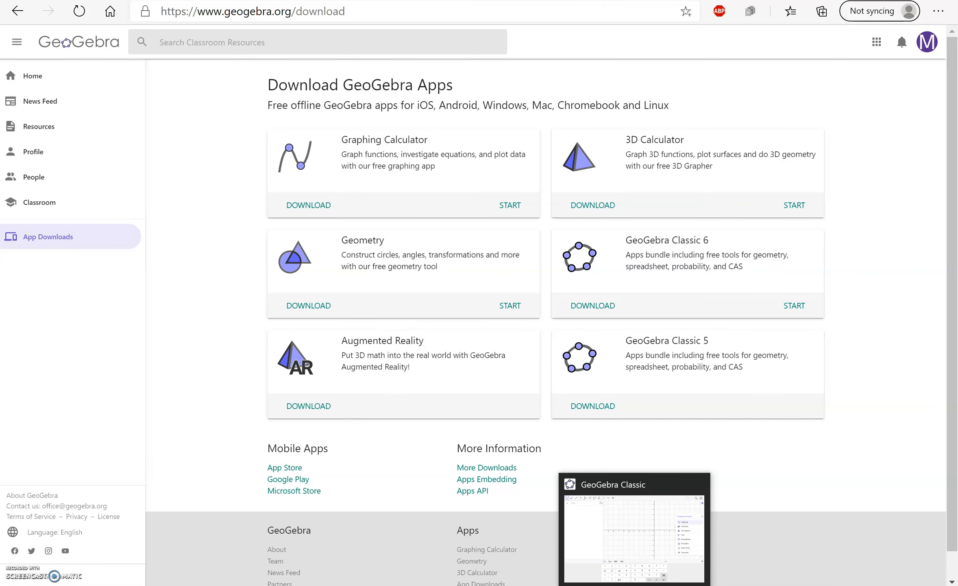
{"action": "left_click", "coordinate": [634, 583]}
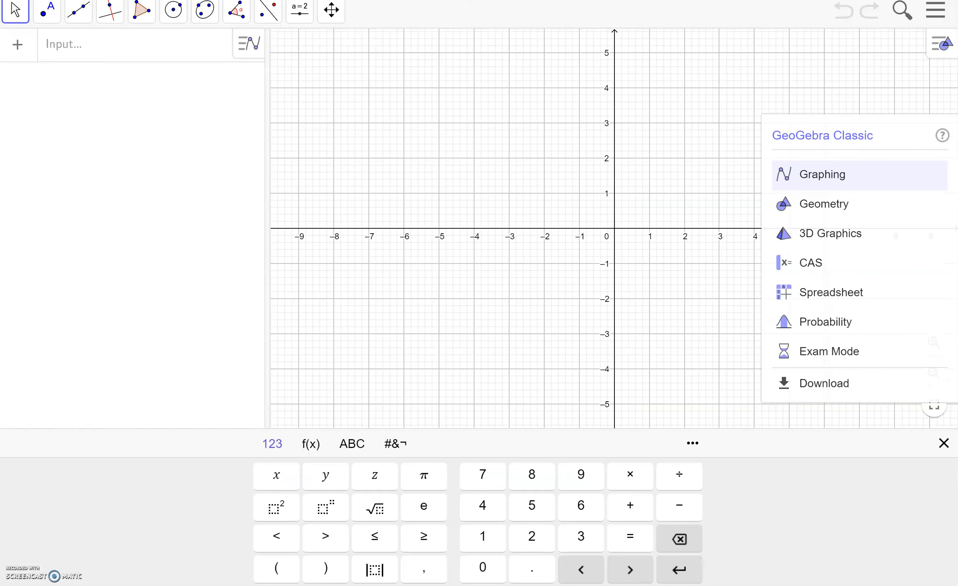
{"action": "left_click", "coordinate": [28, 570]}
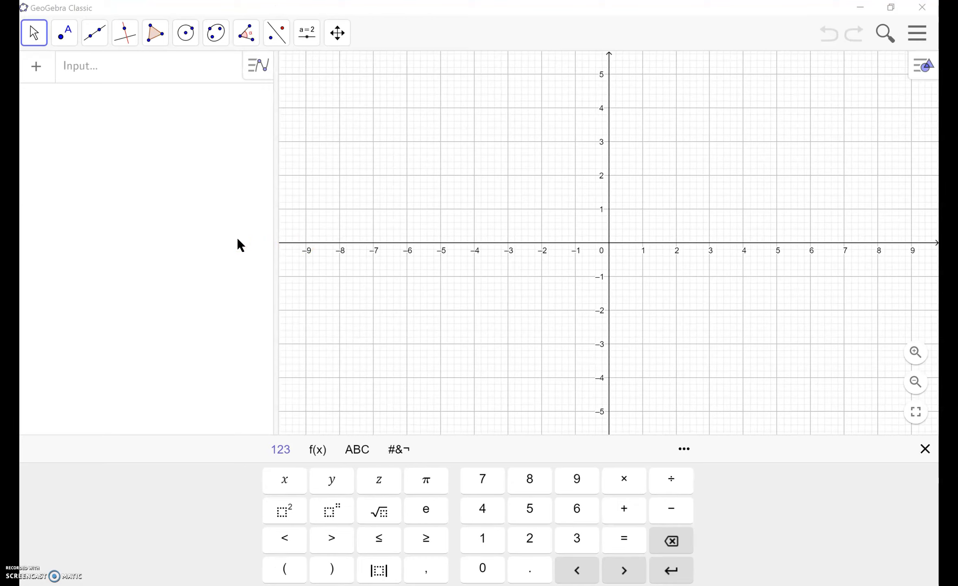
Step: Graph the line y = 2x + 1
{"action": "left_click", "coordinate": [116, 75]}
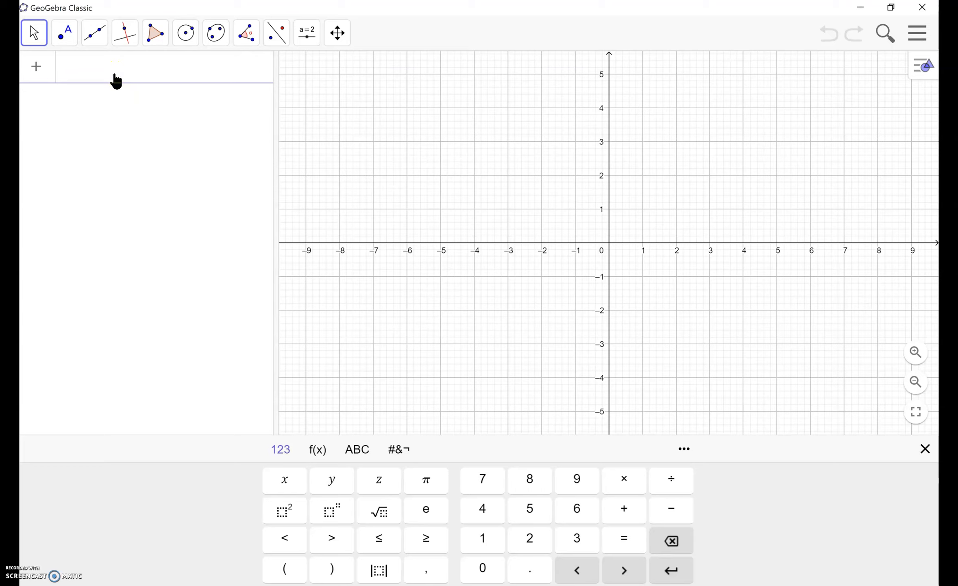
{"action": "type", "text": "y = "}
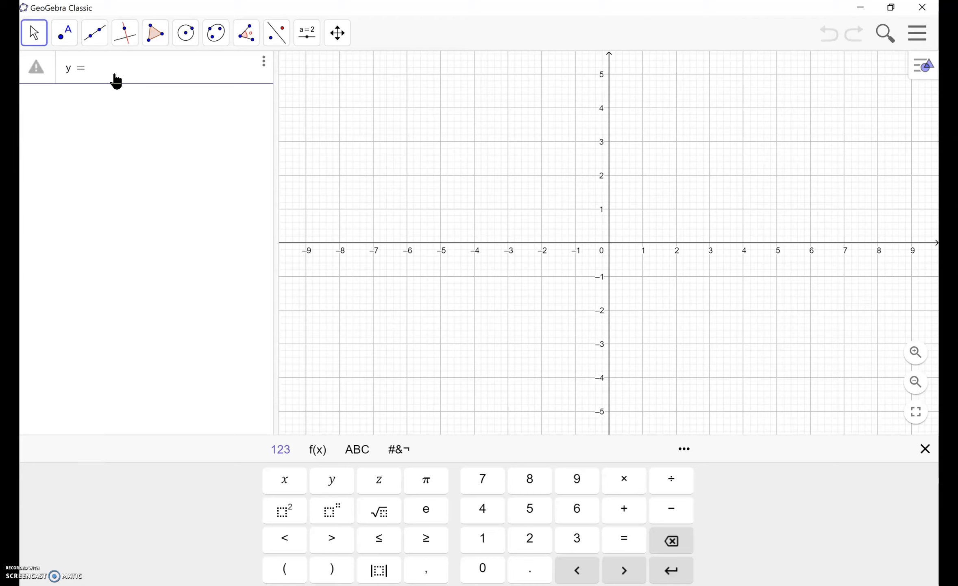
{"action": "type", "text": "2x "}
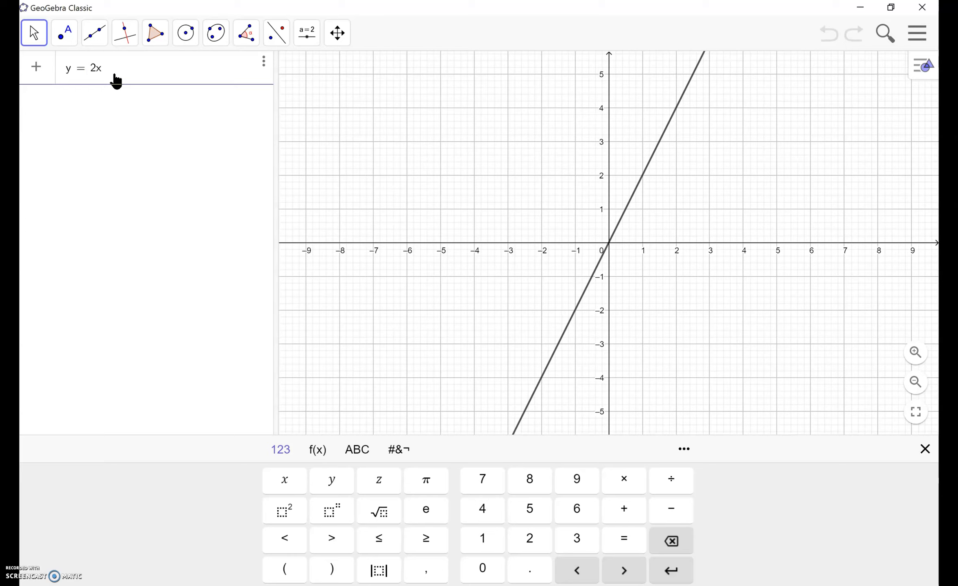
{"action": "type", "text": "+ 1"}
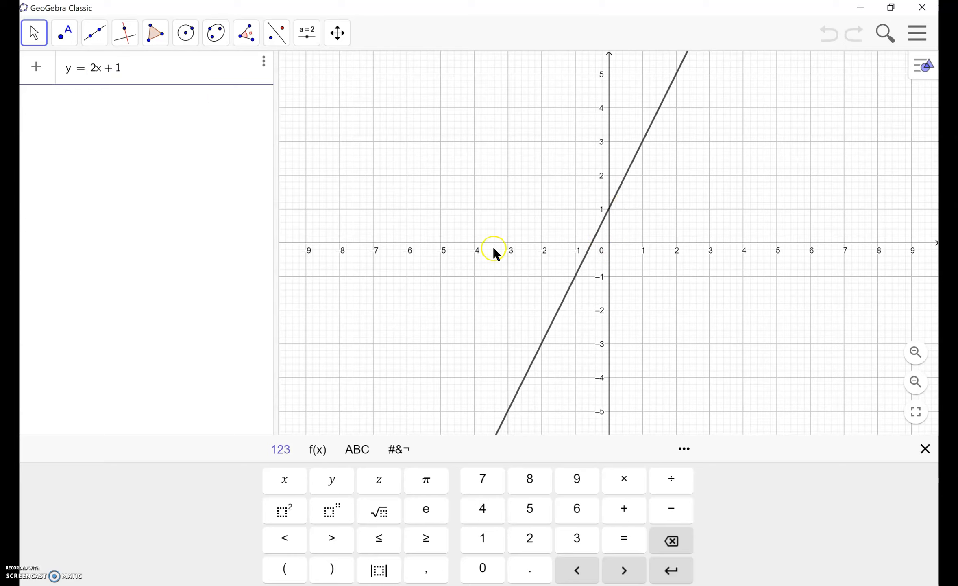
{"action": "left_click", "coordinate": [916, 382]}
{"action": "left_click", "coordinate": [919, 385]}
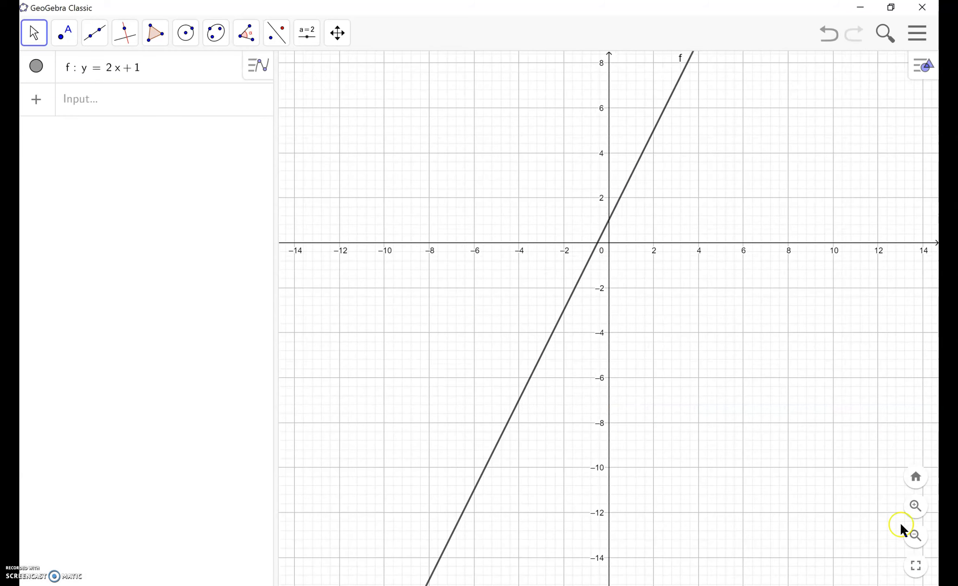
{"action": "left_click", "coordinate": [918, 545]}
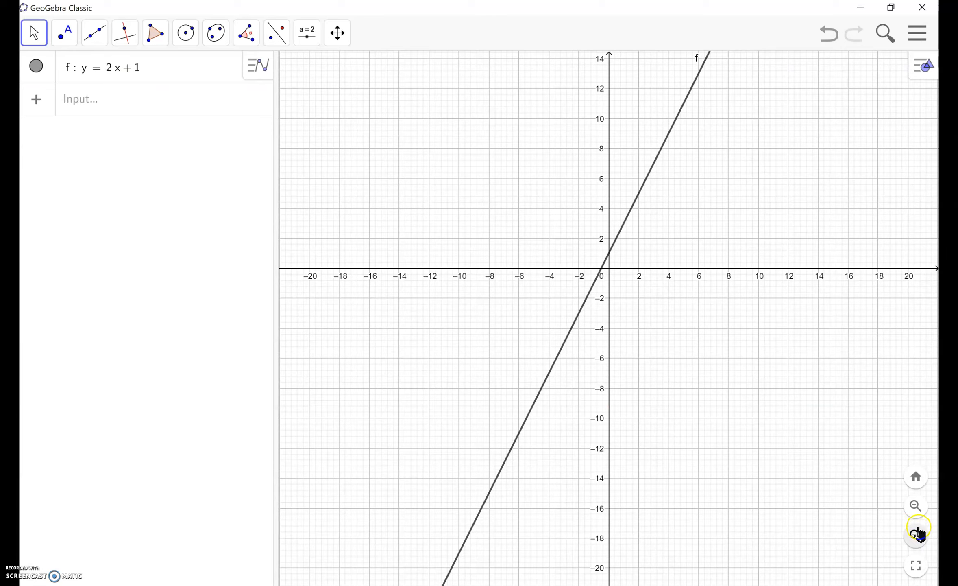
{"action": "left_click", "coordinate": [917, 508]}
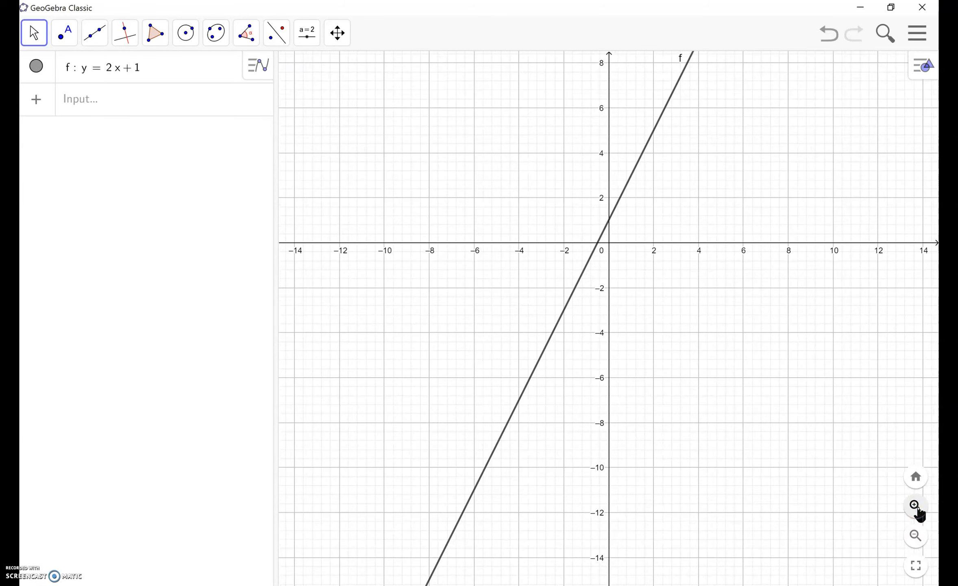
{"action": "left_click_drag", "start_coordinate": [649, 287], "coordinate": [625, 419]}
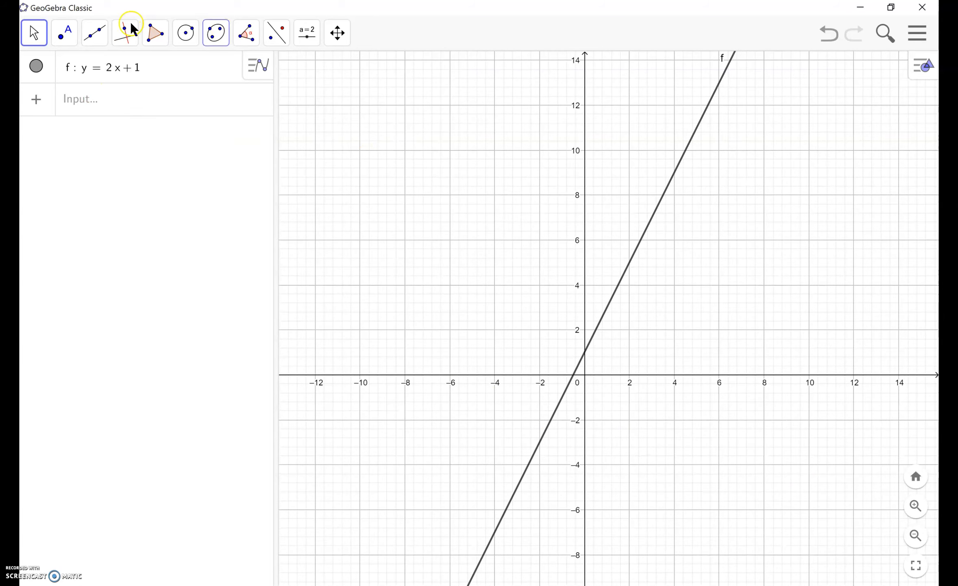
Step: Examine the available point, line, polygon and circle construction tools
{"action": "left_click", "coordinate": [67, 37]}
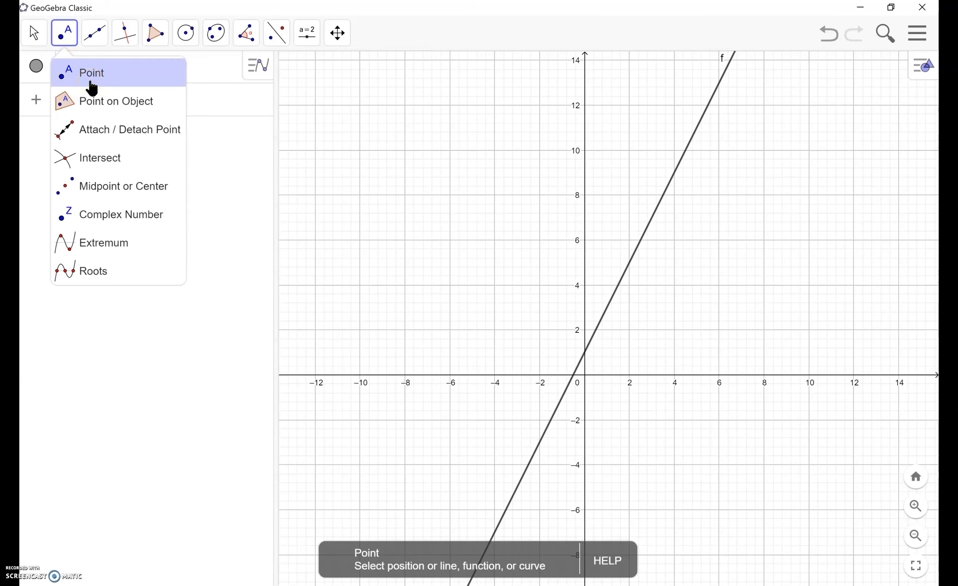
{"action": "left_click", "coordinate": [122, 271]}
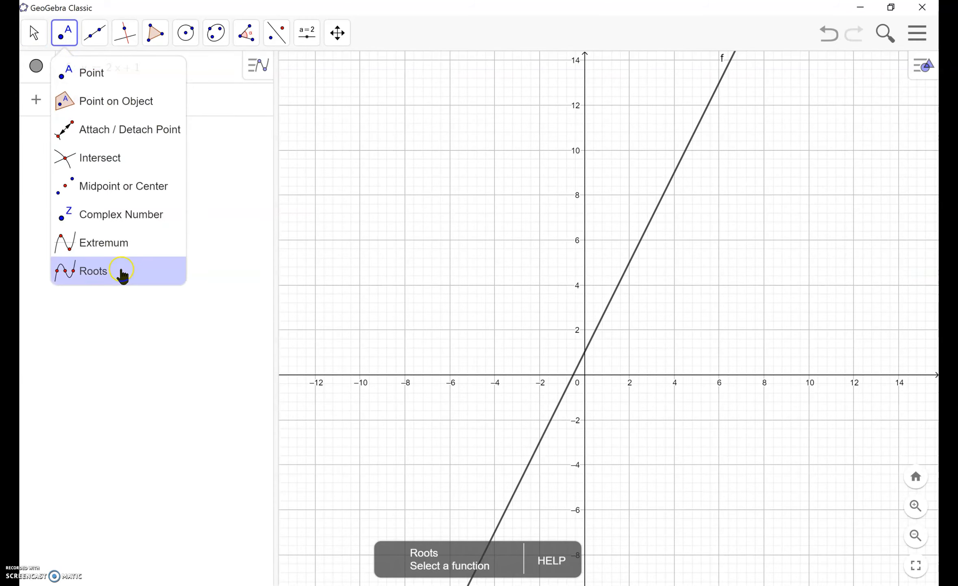
{"action": "left_click", "coordinate": [96, 48]}
{"action": "left_click", "coordinate": [96, 47]}
{"action": "left_click", "coordinate": [131, 160]}
{"action": "left_click", "coordinate": [120, 231]}
{"action": "left_click", "coordinate": [119, 94]}
{"action": "left_click", "coordinate": [124, 84]}
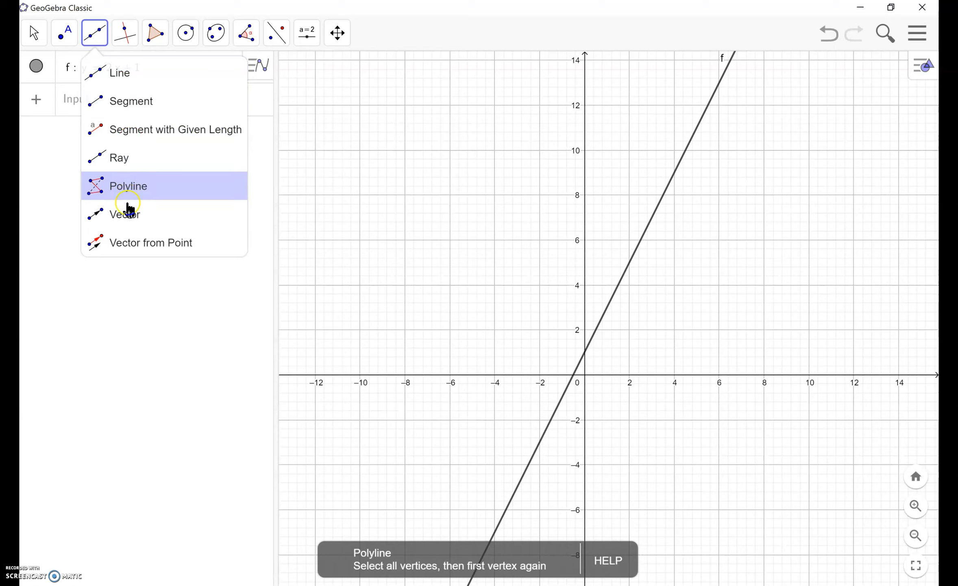
{"action": "mouse_move", "coordinate": [130, 40]}
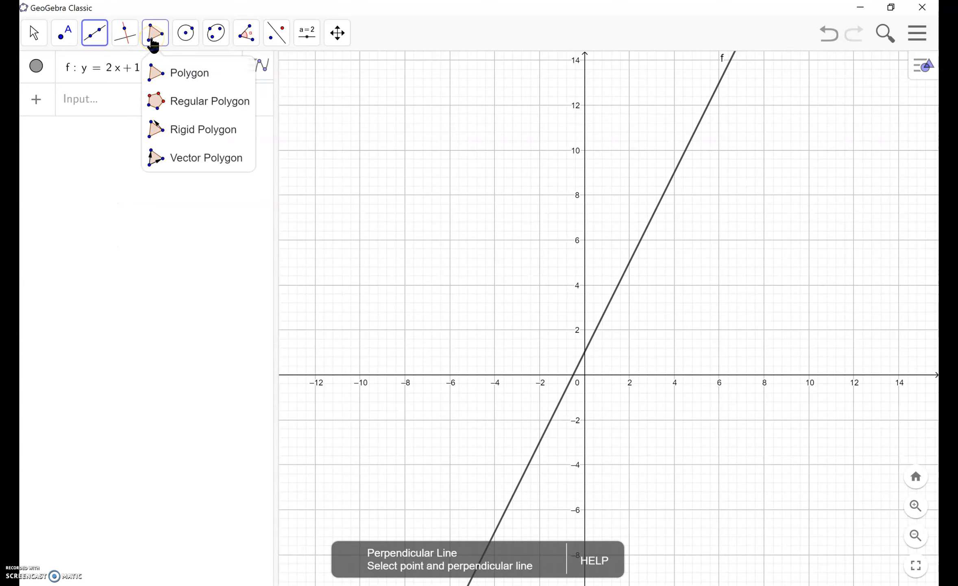
{"action": "mouse_move", "coordinate": [187, 39]}
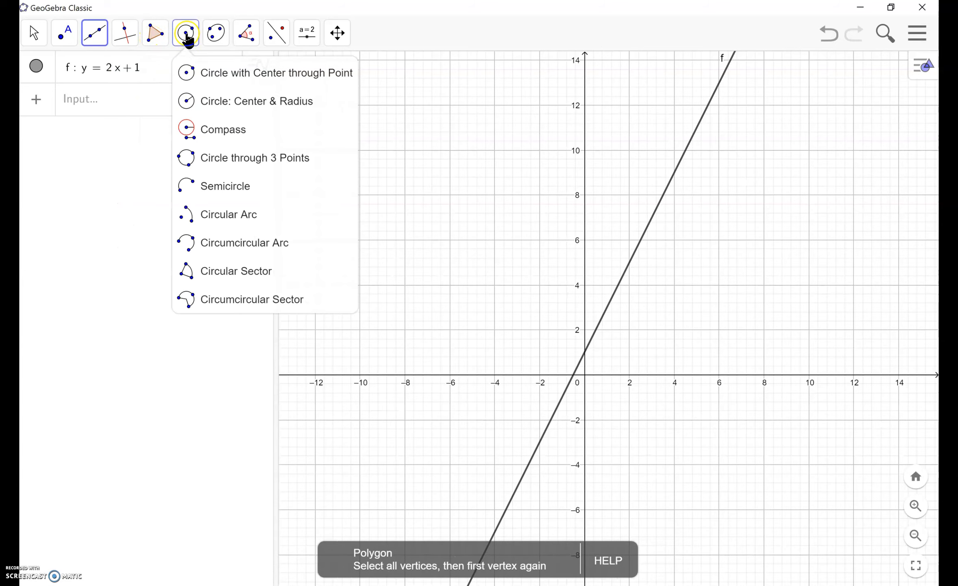
Step: Construct an ellipse with foci at (-4, 0) on the x-axis and (0, 8) on the y-axis, passing through about (-6.84, 9.95)
{"action": "mouse_move", "coordinate": [218, 36]}
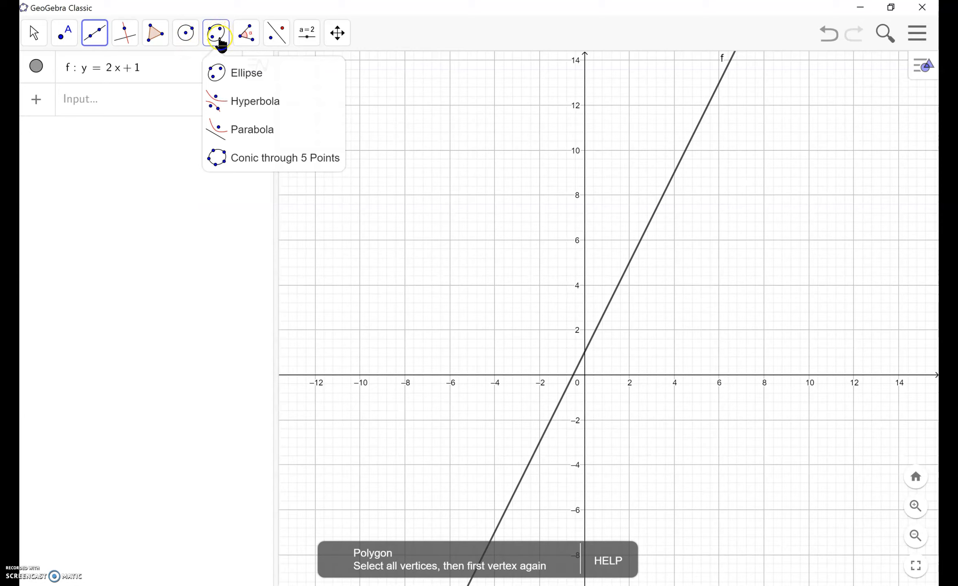
{"action": "left_click", "coordinate": [234, 86]}
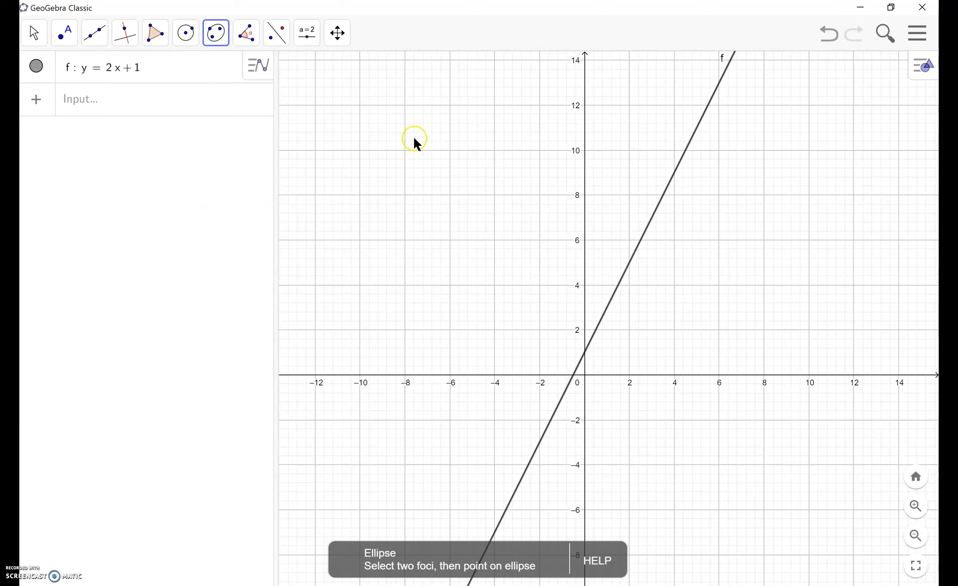
{"action": "left_click", "coordinate": [495, 374]}
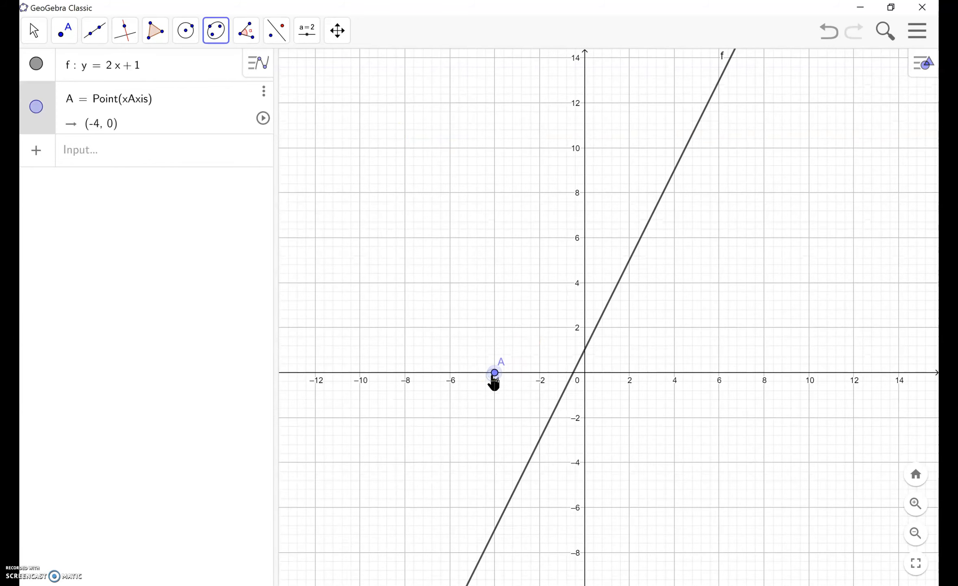
{"action": "left_click", "coordinate": [585, 193]}
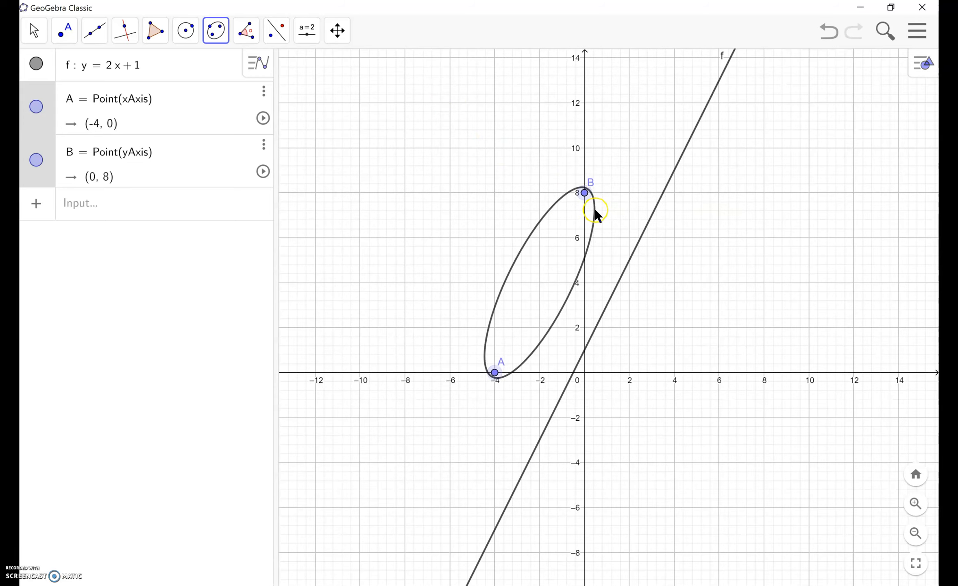
{"action": "left_click", "coordinate": [431, 150]}
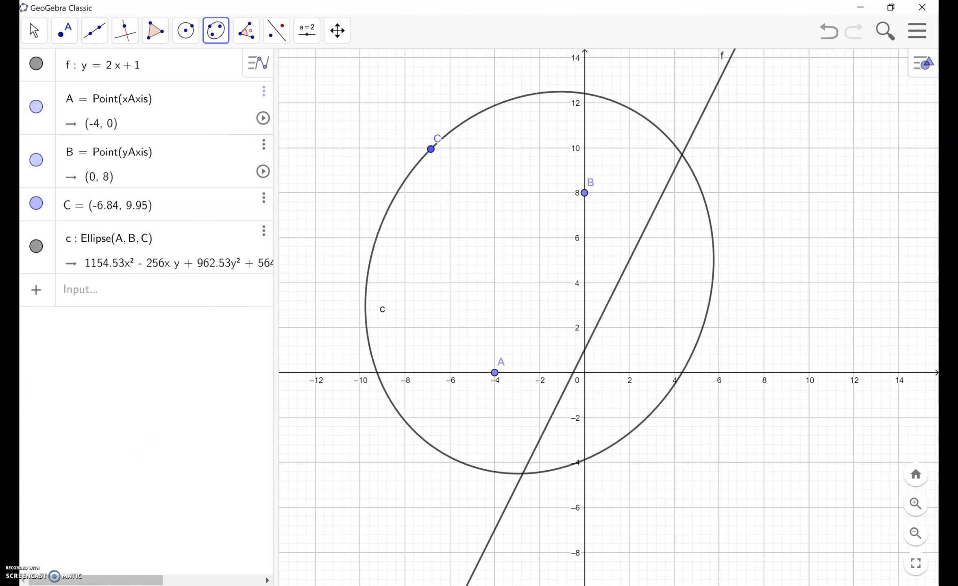
Step: Review the available transformation and measurement tools and the tools for inserting sliders, text and images
{"action": "left_click", "coordinate": [280, 32]}
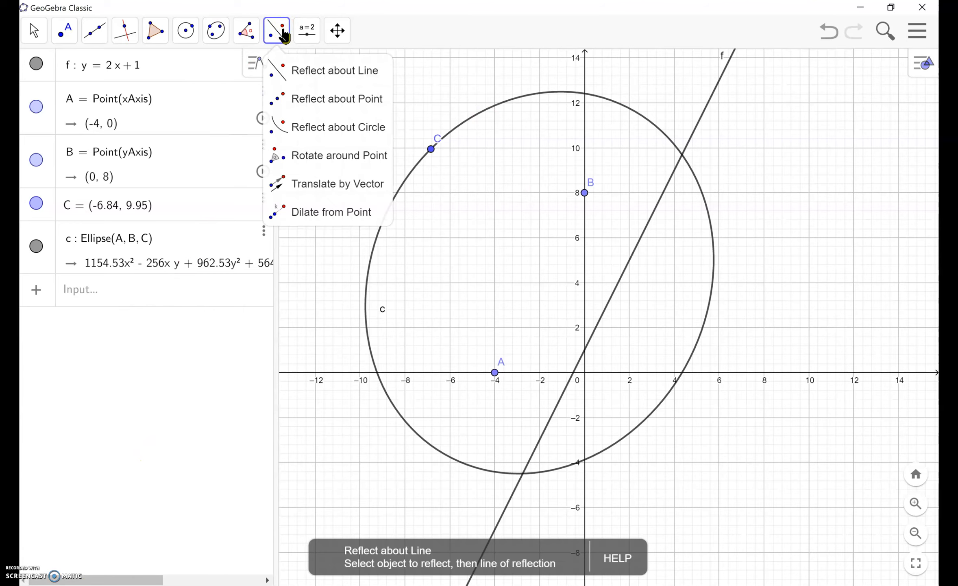
{"action": "left_click", "coordinate": [246, 34]}
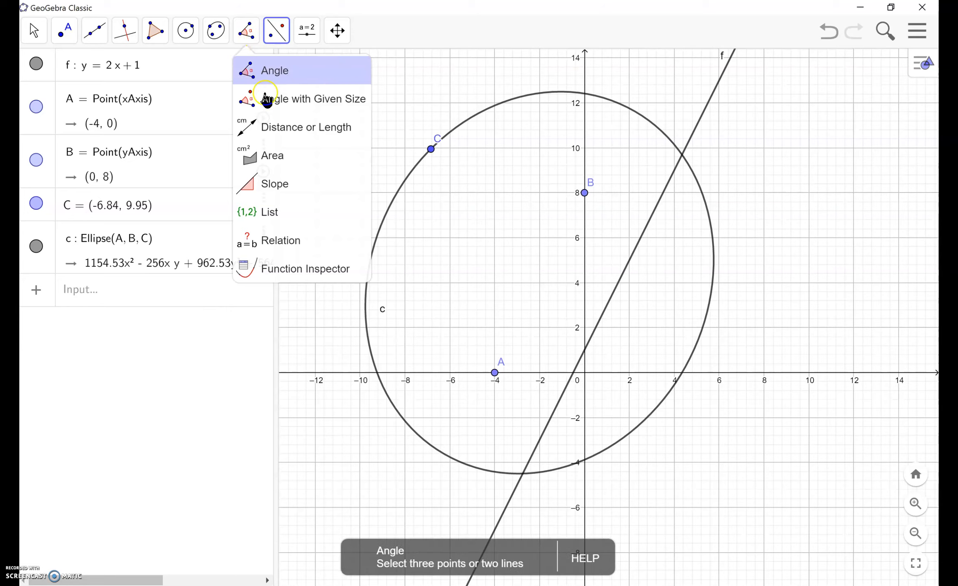
{"action": "left_click", "coordinate": [306, 37]}
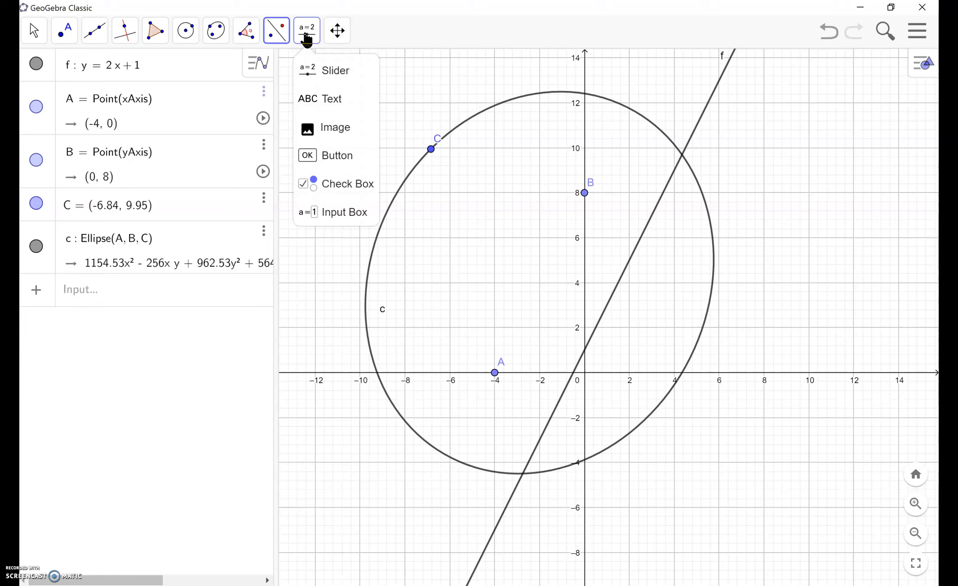
{"action": "left_click", "coordinate": [335, 127]}
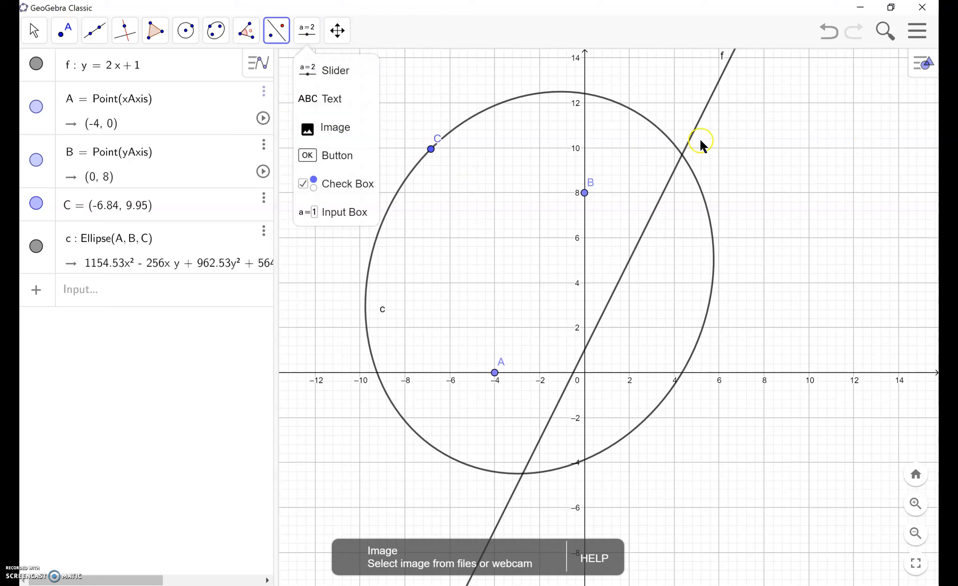
Step: Examine the file commands and the available perspectives, from Graphing and CAS to Exam Mode
{"action": "left_click", "coordinate": [918, 31]}
{"action": "left_click", "coordinate": [920, 32]}
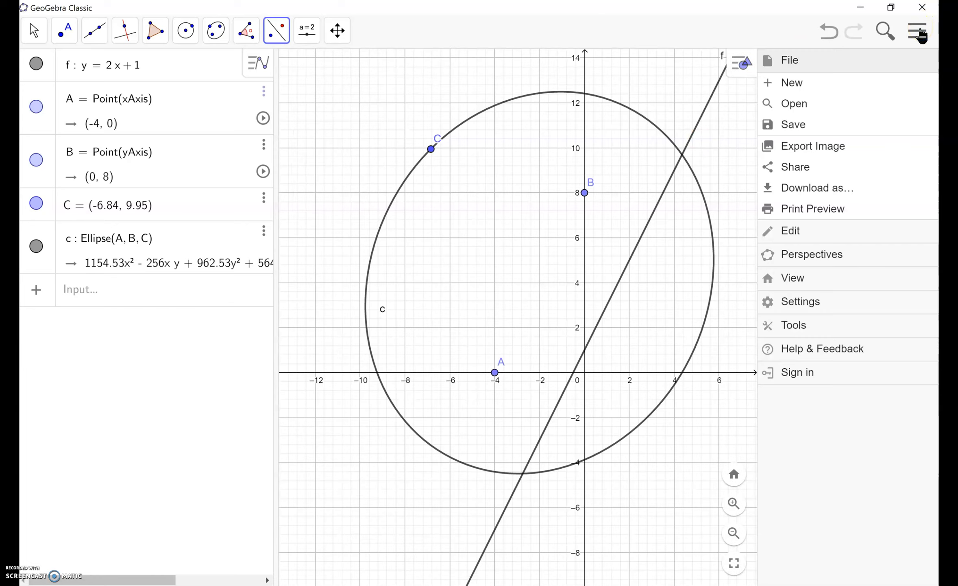
{"action": "left_click", "coordinate": [852, 215]}
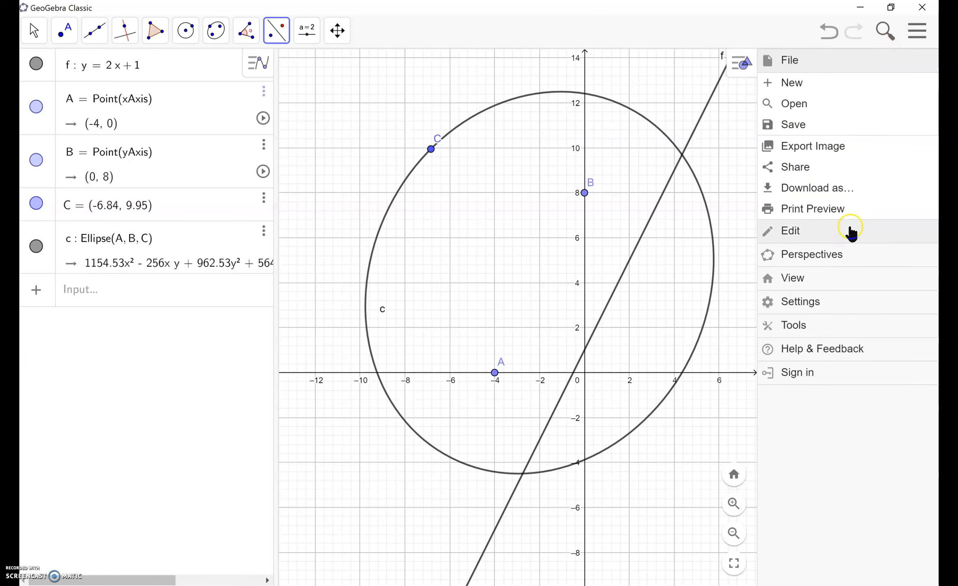
{"action": "left_click", "coordinate": [813, 255]}
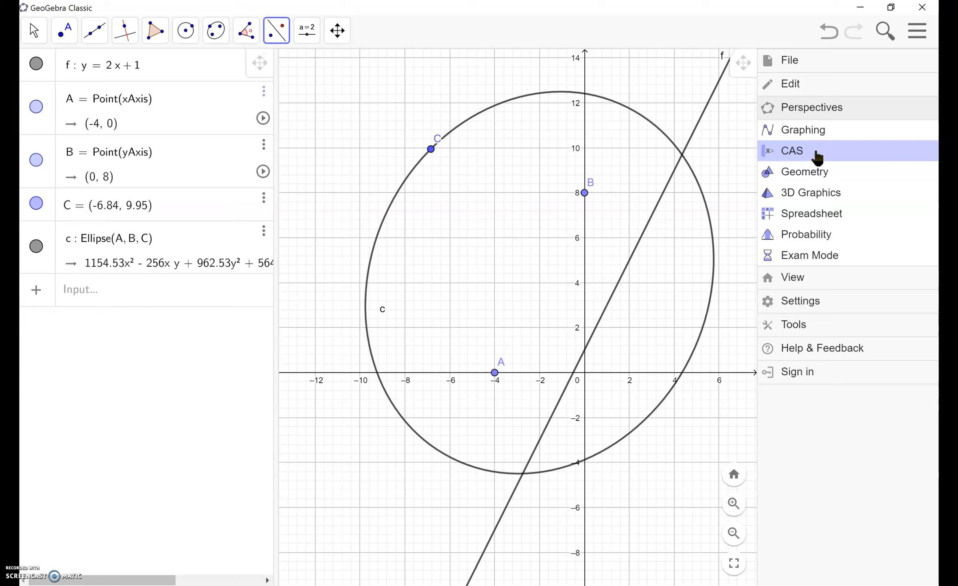
{"action": "left_click", "coordinate": [817, 172]}
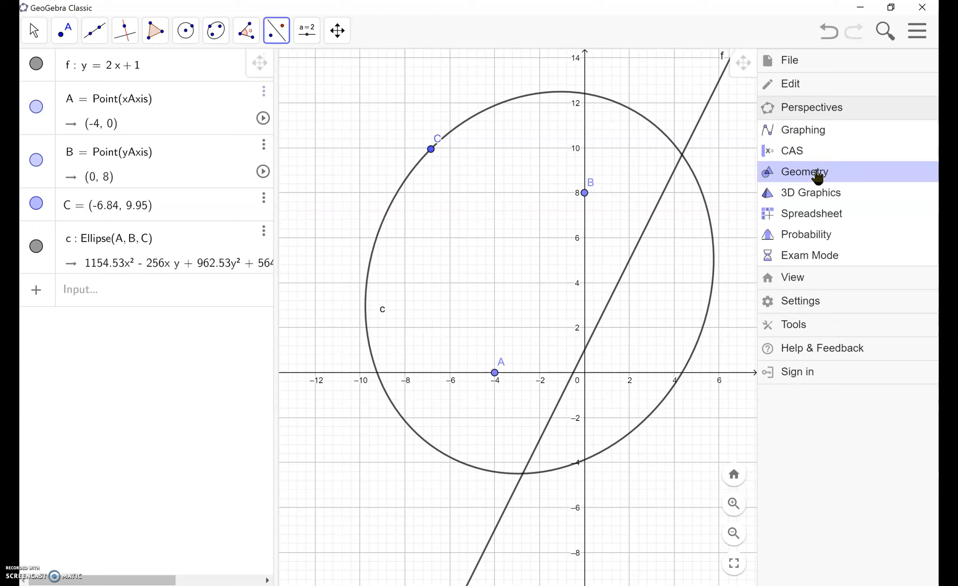
{"action": "left_click", "coordinate": [815, 193]}
{"action": "left_click", "coordinate": [828, 257]}
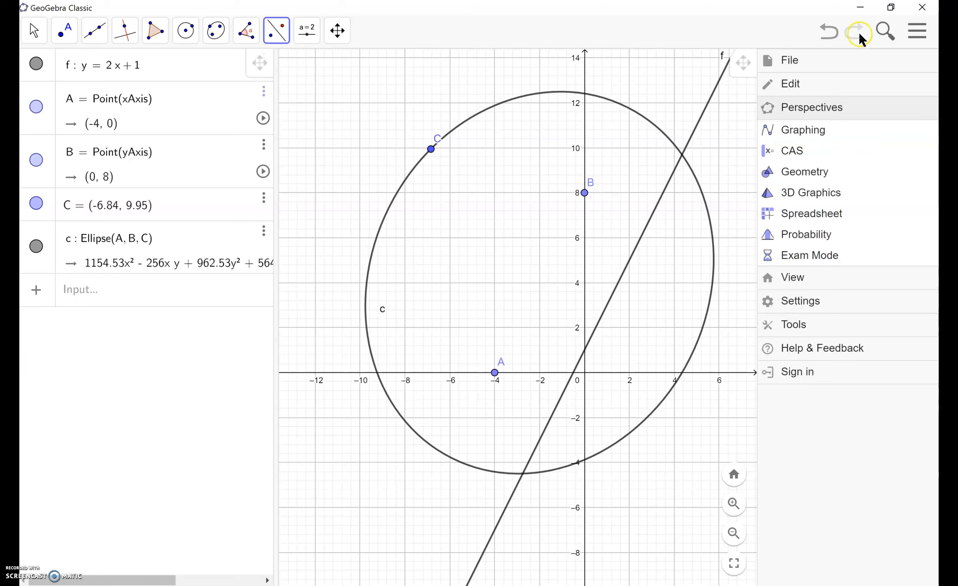
{"action": "left_click", "coordinate": [826, 118]}
{"action": "left_click", "coordinate": [742, 120]}
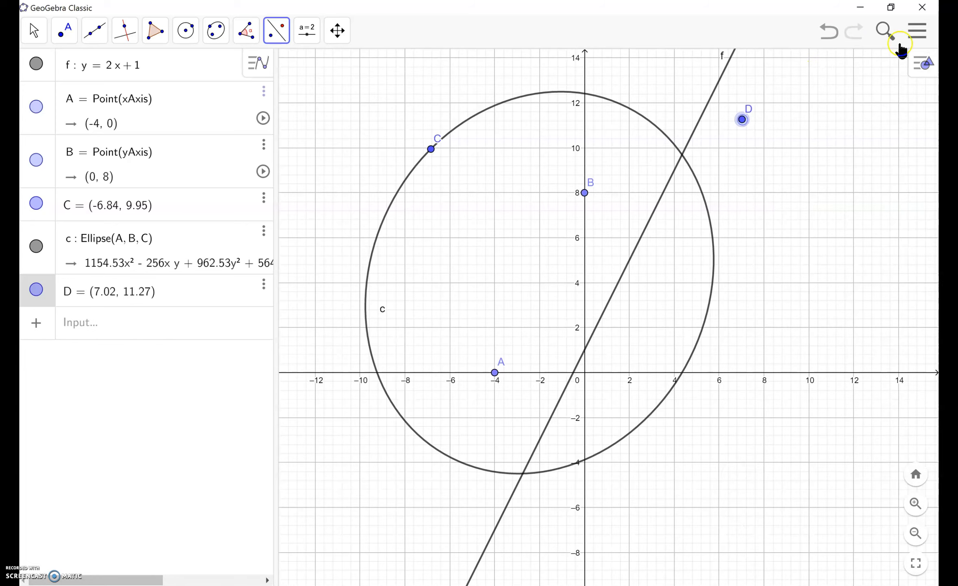
{"action": "left_click", "coordinate": [917, 32]}
{"action": "left_click", "coordinate": [801, 63]}
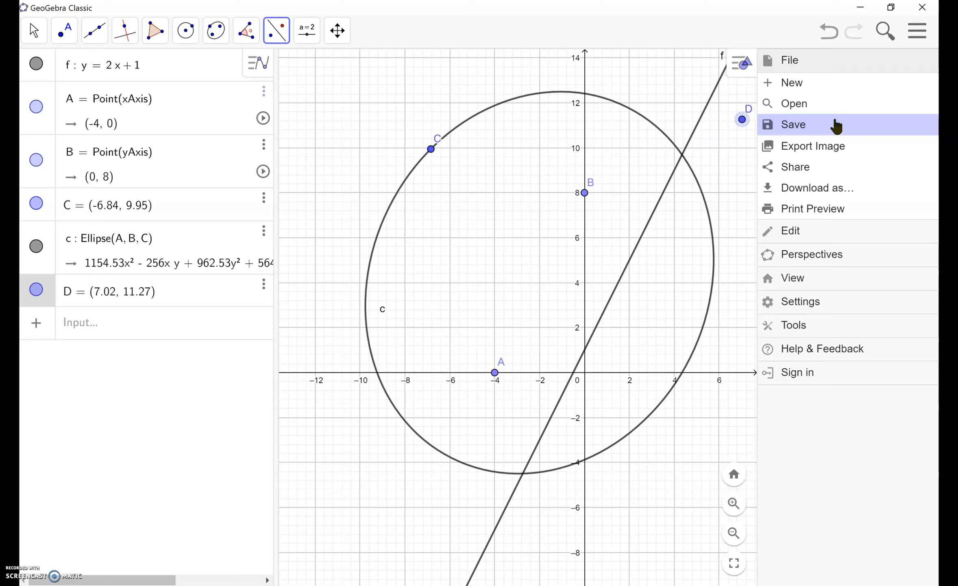
{"action": "left_click", "coordinate": [777, 265]}
{"action": "left_click", "coordinate": [831, 260]}
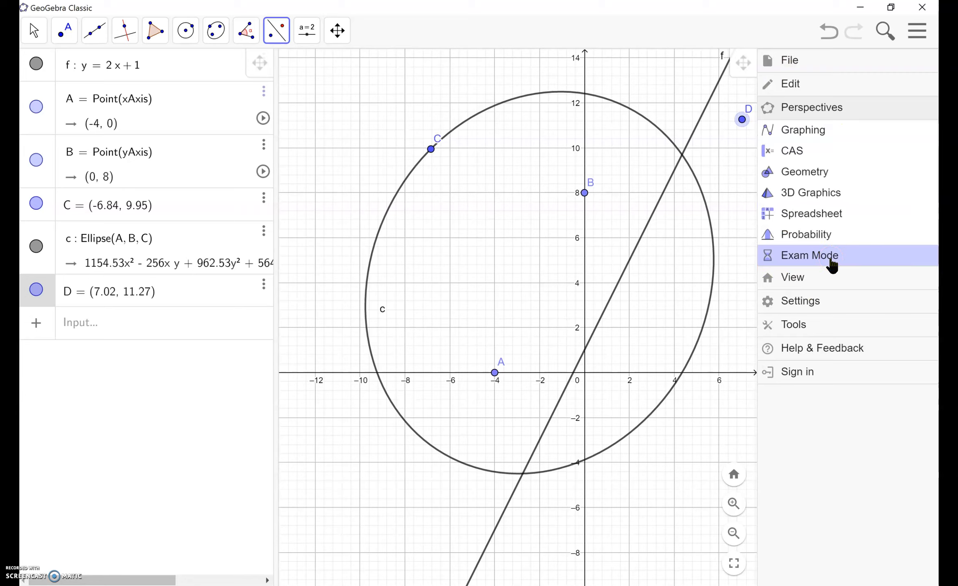
Step: Switch to the CAS perspective and evaluate the expression 2x + 4x − 15.5x in the first row
{"action": "left_click", "coordinate": [820, 152]}
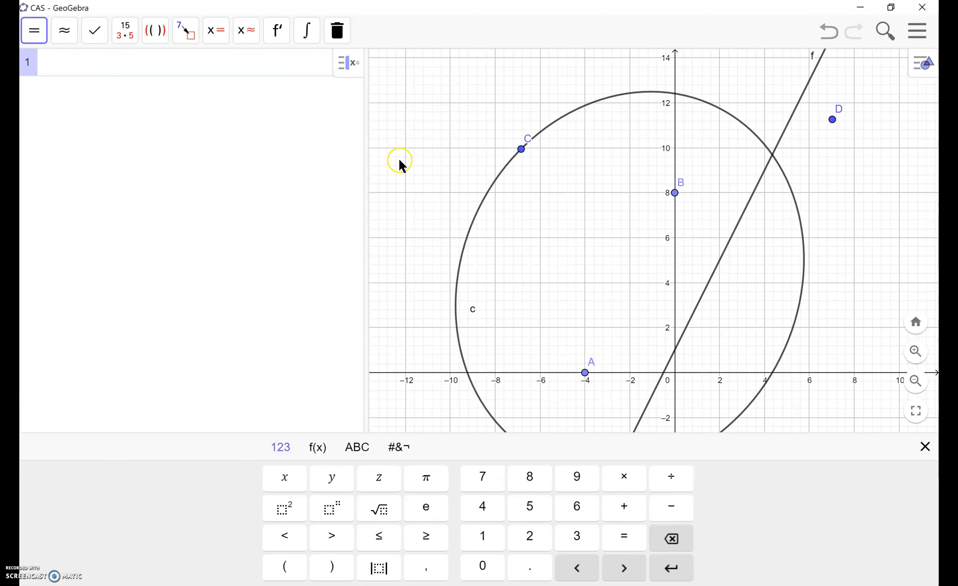
{"action": "left_click", "coordinate": [142, 66]}
{"action": "type", "text": "2x+"}
{"action": "type", "text": "4x-"}
{"action": "type", "text": "15.5x"}
{"action": "key", "text": "Return"}
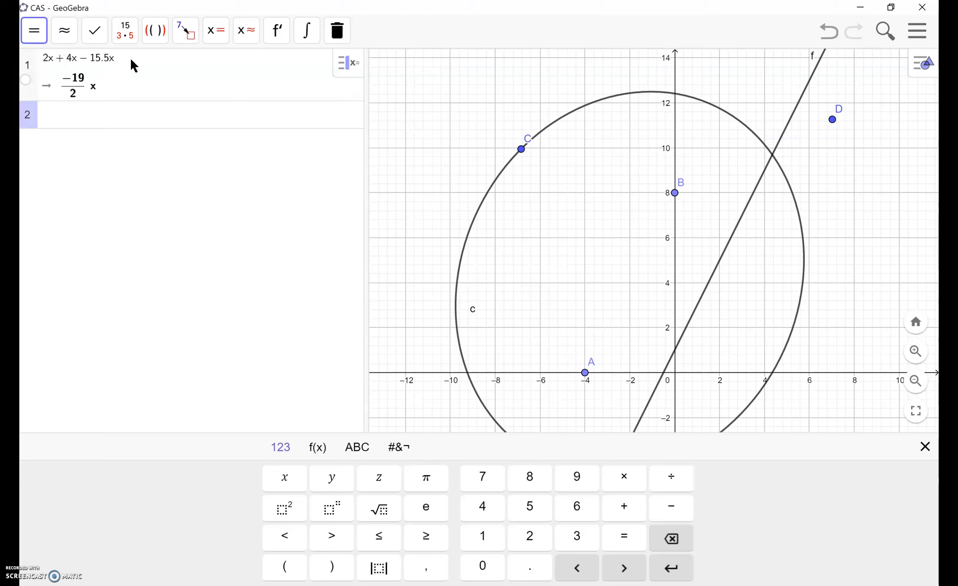
Step: Copy the first row's result into the second row and evaluate it numerically
{"action": "left_click", "coordinate": [48, 71]}
{"action": "left_click", "coordinate": [74, 84]}
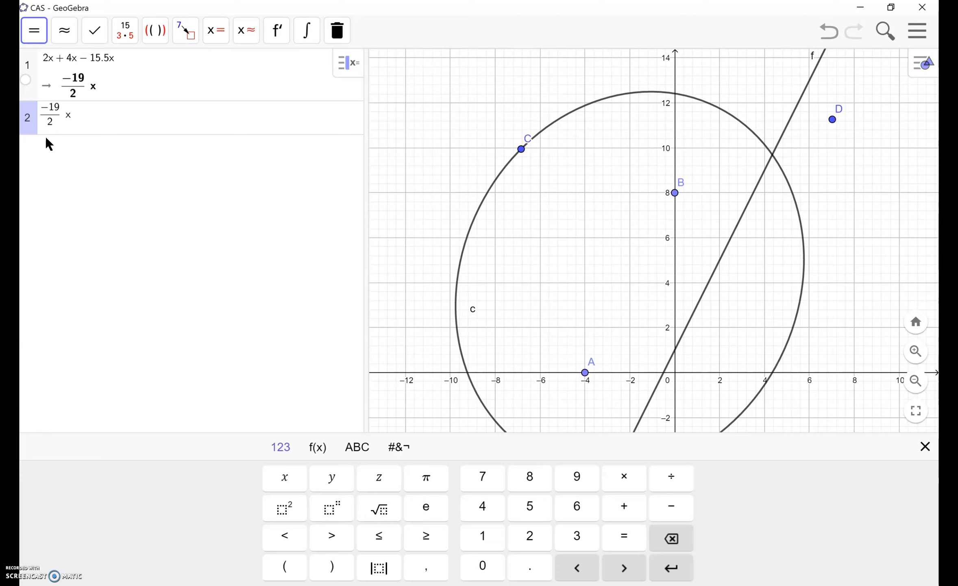
{"action": "left_click", "coordinate": [65, 33]}
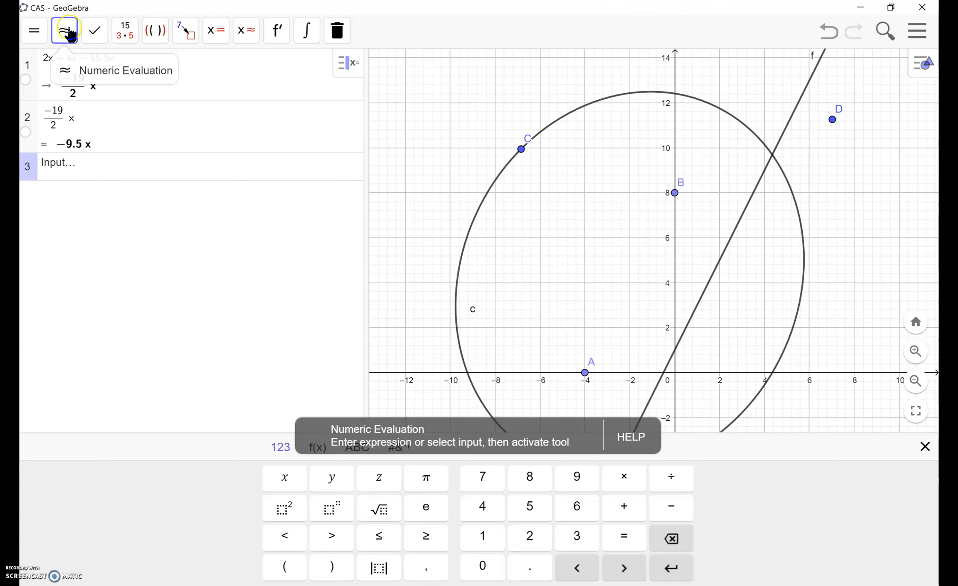
Step: Apply Keep Input, Factor, Integral and Derivative one after another, each to the row above it
{"action": "left_click", "coordinate": [98, 32]}
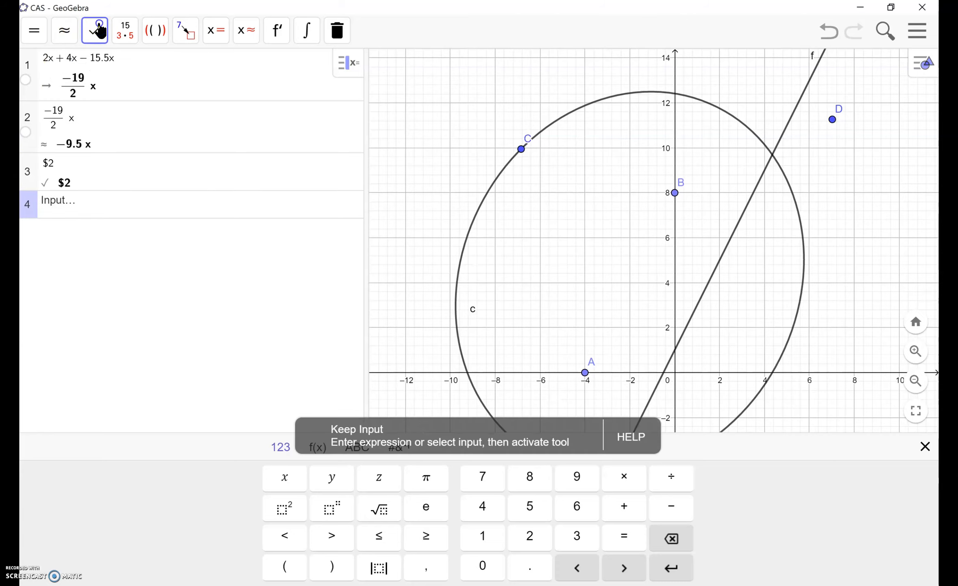
{"action": "left_click", "coordinate": [131, 32]}
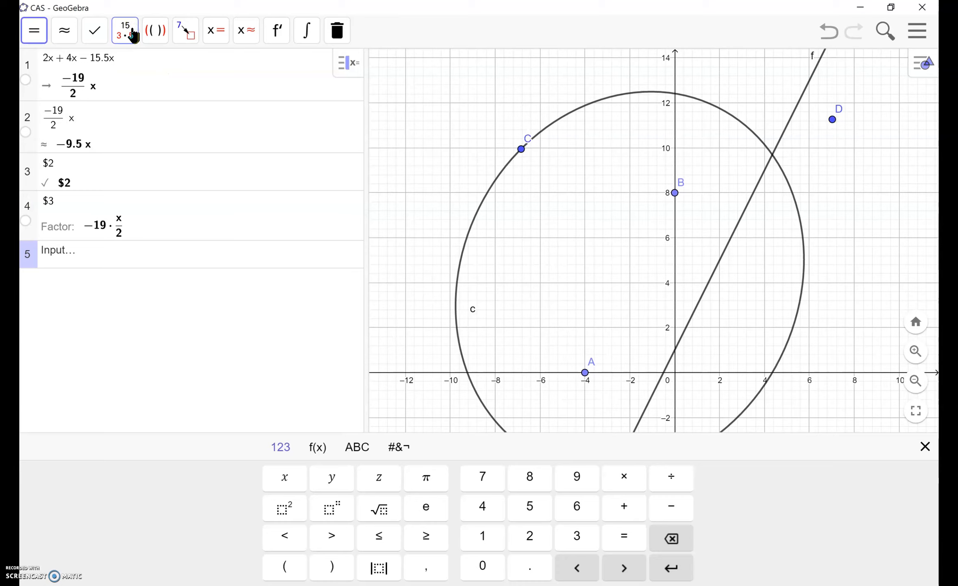
{"action": "left_click", "coordinate": [311, 37]}
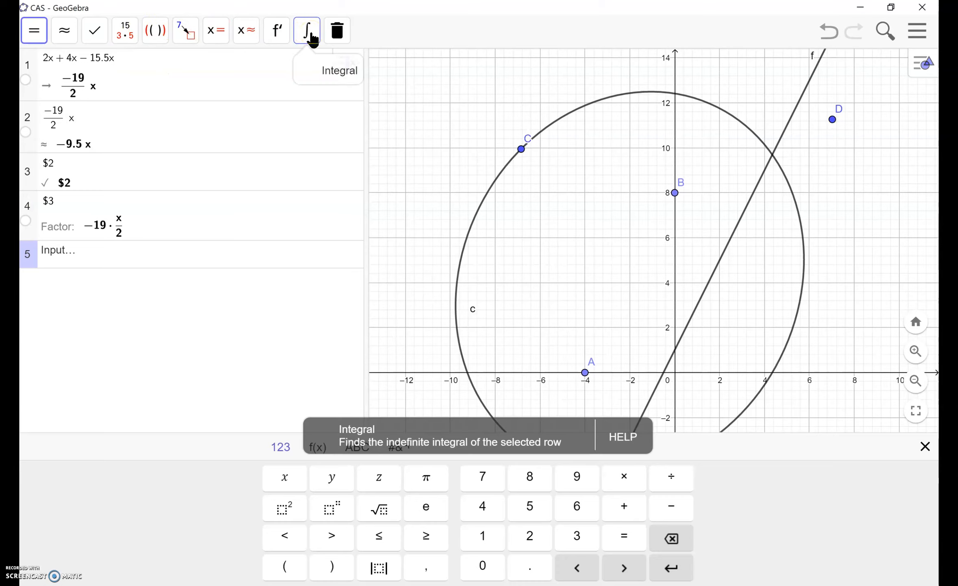
{"action": "left_click", "coordinate": [277, 38]}
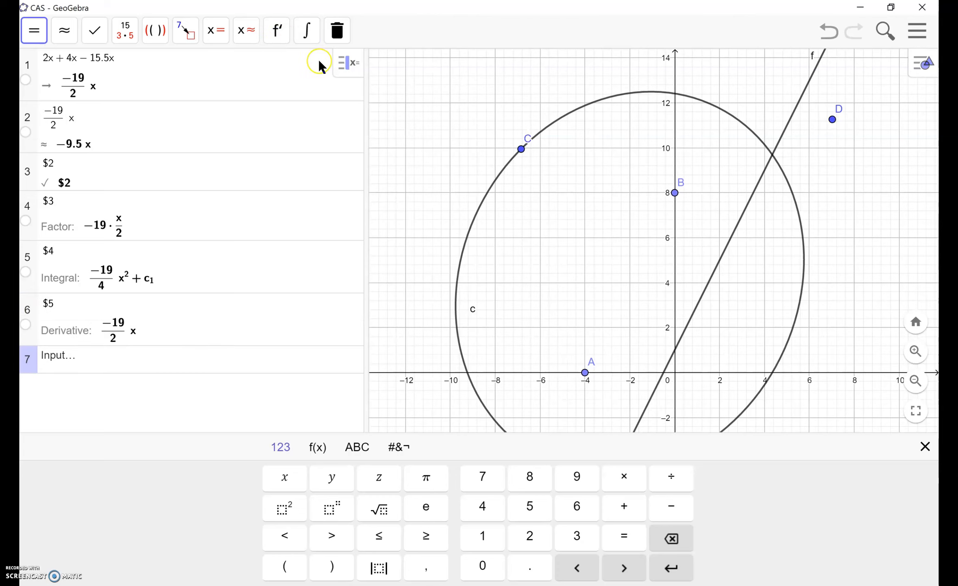
Step: Switch to the Geometry perspective and delete the ellipse, line f and points A, B, C and D
{"action": "left_click", "coordinate": [917, 32]}
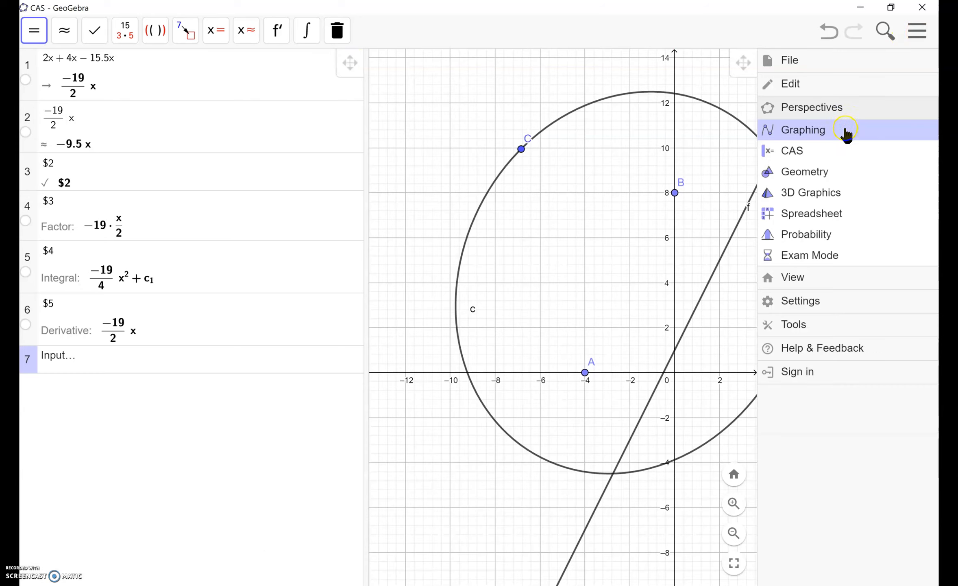
{"action": "left_click", "coordinate": [822, 174]}
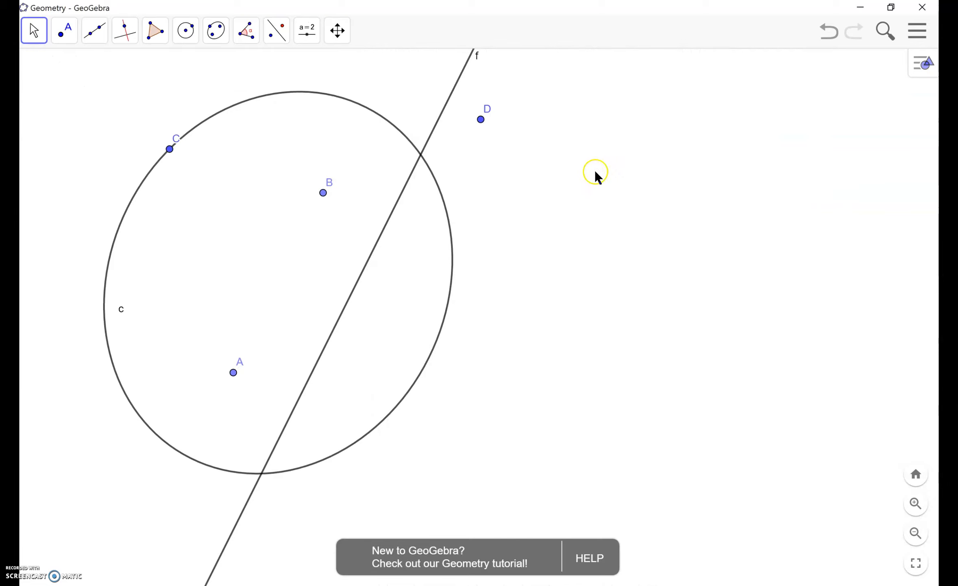
{"action": "left_click", "coordinate": [420, 154]}
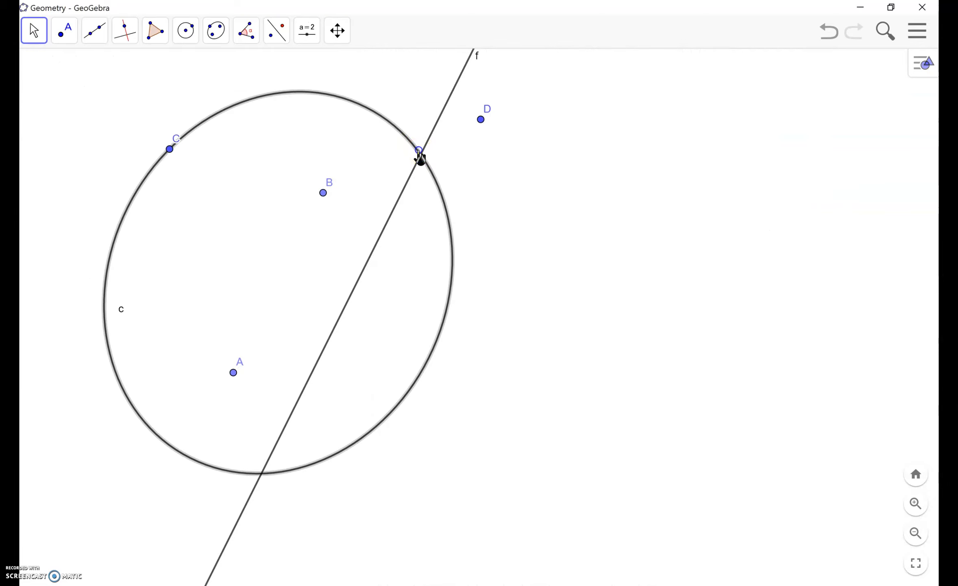
{"action": "key", "text": "Delete"}
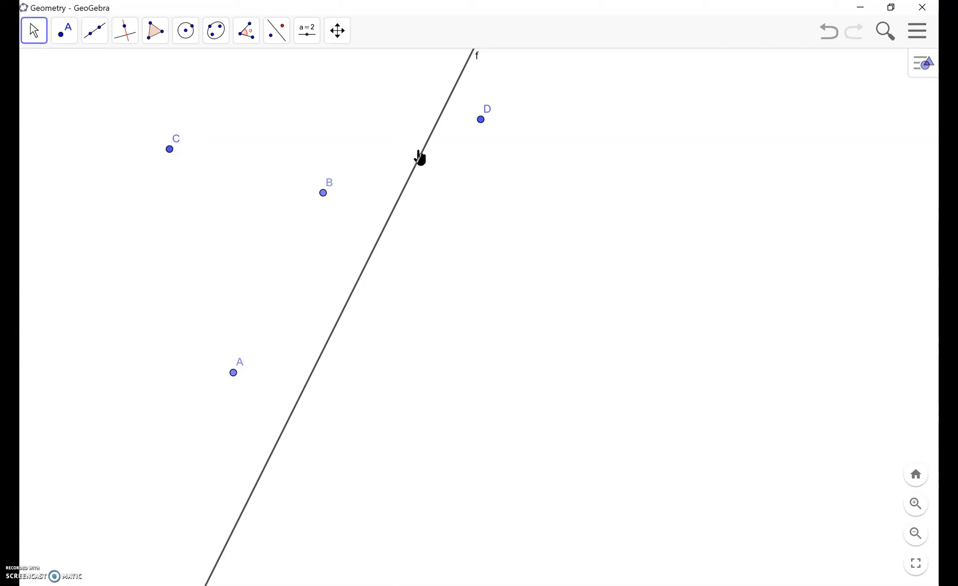
{"action": "left_click", "coordinate": [423, 157]}
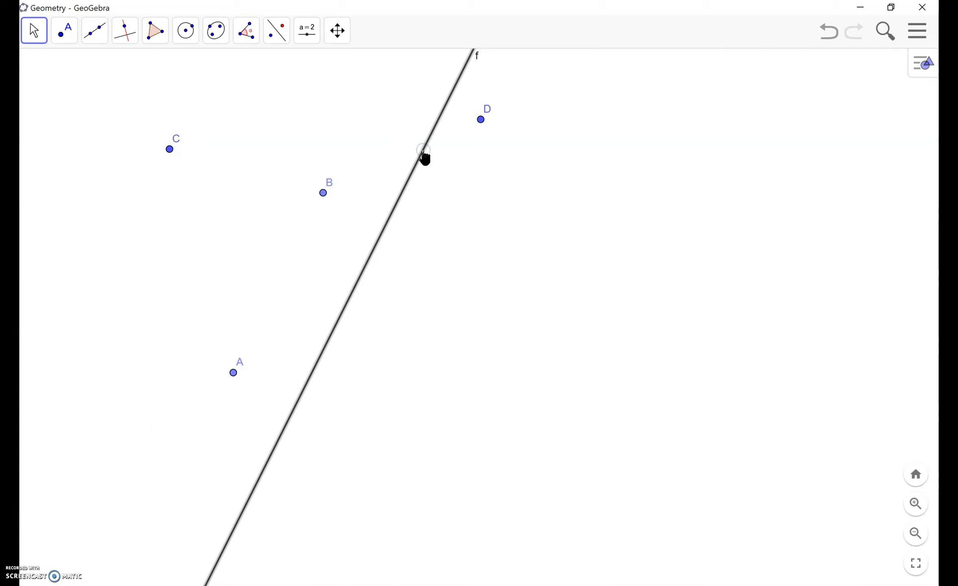
{"action": "key", "text": "Delete"}
{"action": "left_click", "coordinate": [481, 119]}
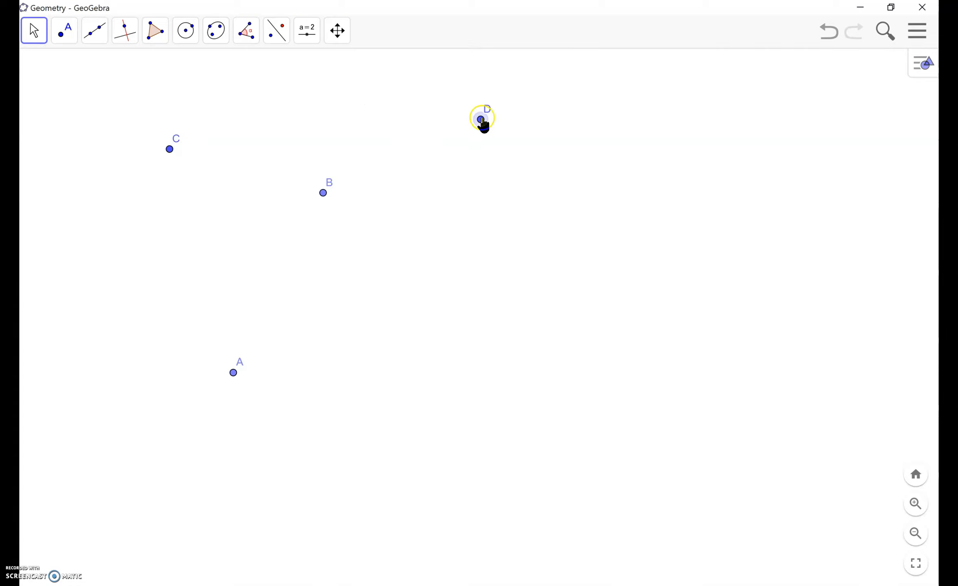
{"action": "left_click_drag", "start_coordinate": [482, 122], "coordinate": [170, 152]}
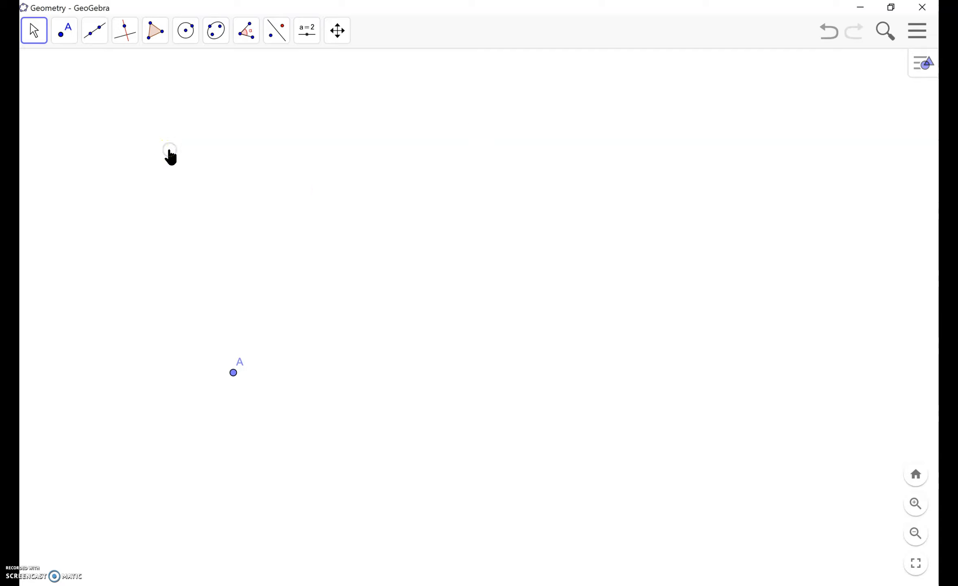
{"action": "left_click", "coordinate": [233, 373]}
{"action": "key", "text": "Delete"}
Step: Show the coordinate axes in the empty Geometry view
{"action": "left_click", "coordinate": [921, 65]}
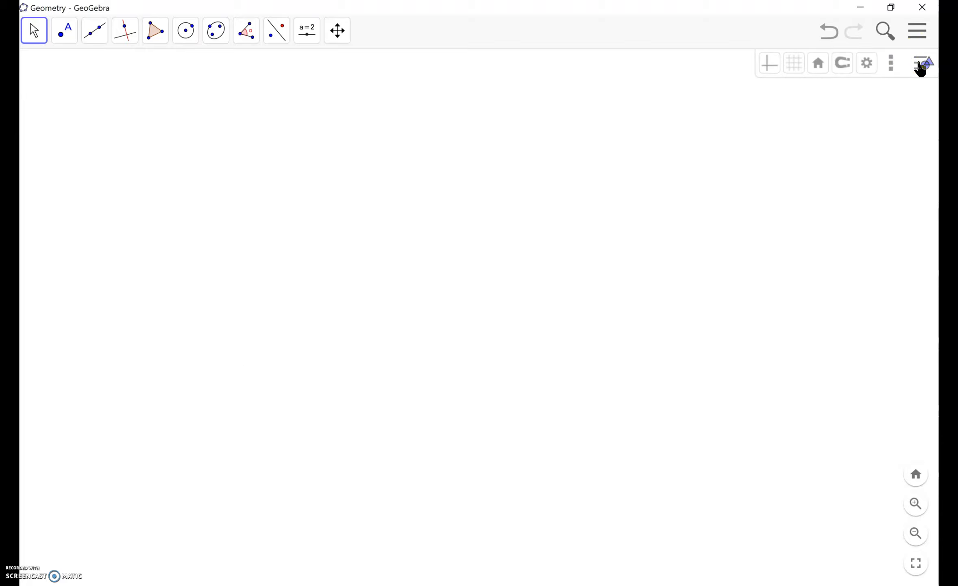
{"action": "left_click", "coordinate": [771, 66]}
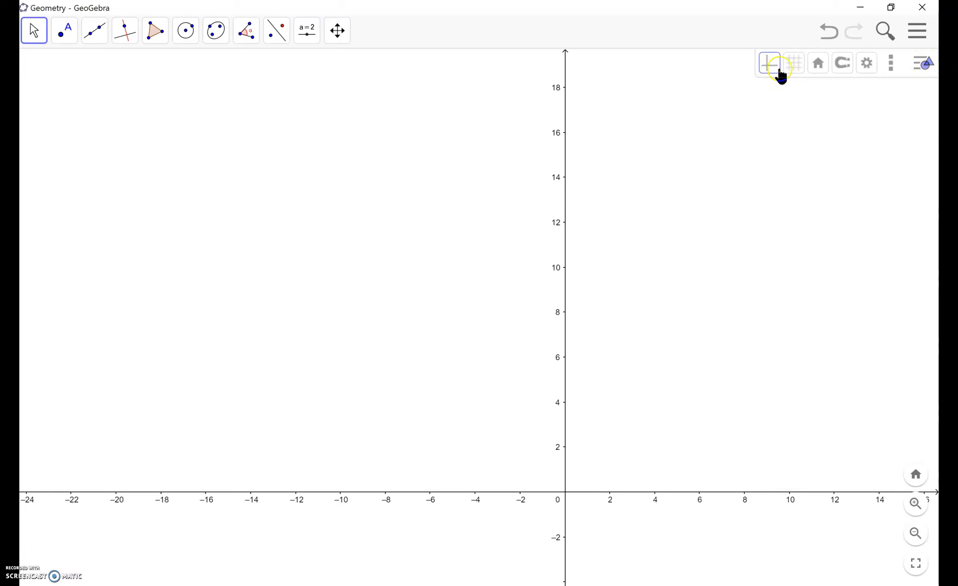
Step: Try the square, polar and isometric grids in the Geometry view and turn the grid back off
{"action": "left_click", "coordinate": [793, 65]}
{"action": "left_click", "coordinate": [825, 92]}
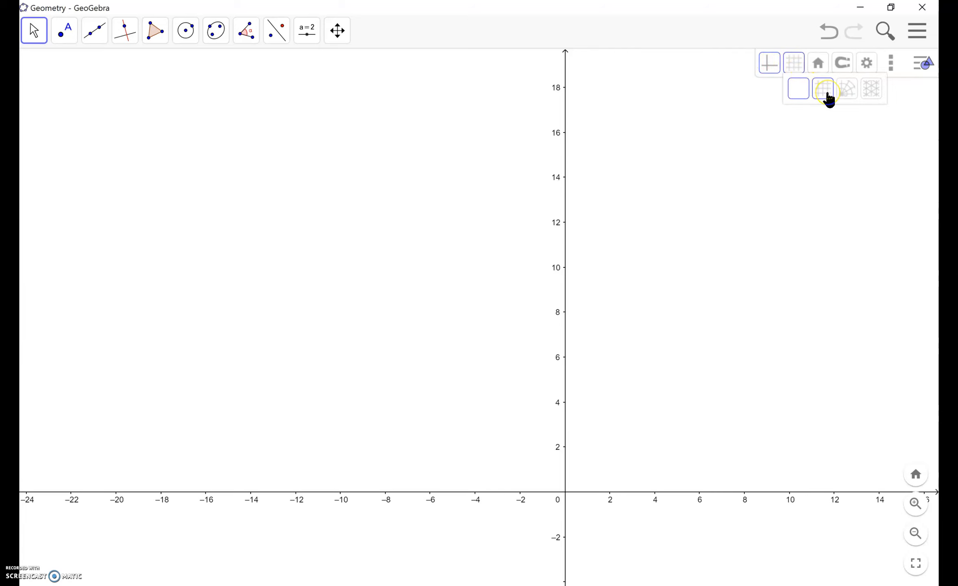
{"action": "left_click", "coordinate": [828, 97]}
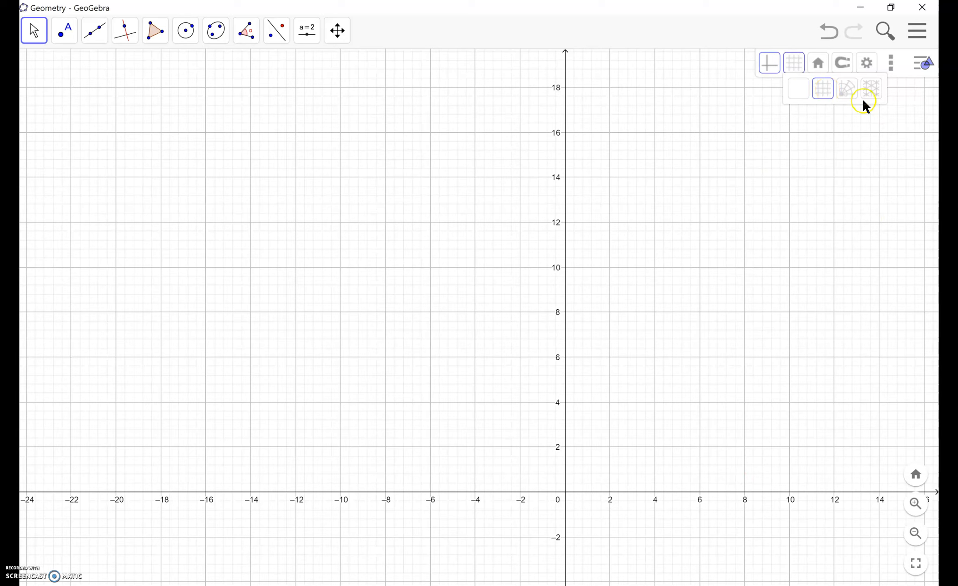
{"action": "left_click", "coordinate": [849, 93]}
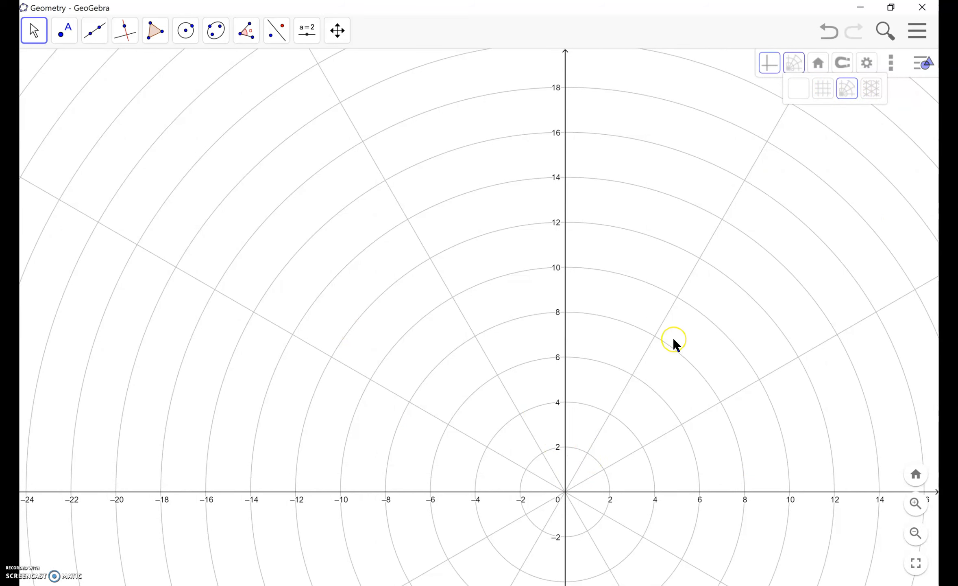
{"action": "left_click", "coordinate": [871, 89]}
{"action": "left_click", "coordinate": [844, 91]}
{"action": "left_click", "coordinate": [825, 92]}
{"action": "left_click", "coordinate": [801, 92]}
{"action": "left_click", "coordinate": [772, 63]}
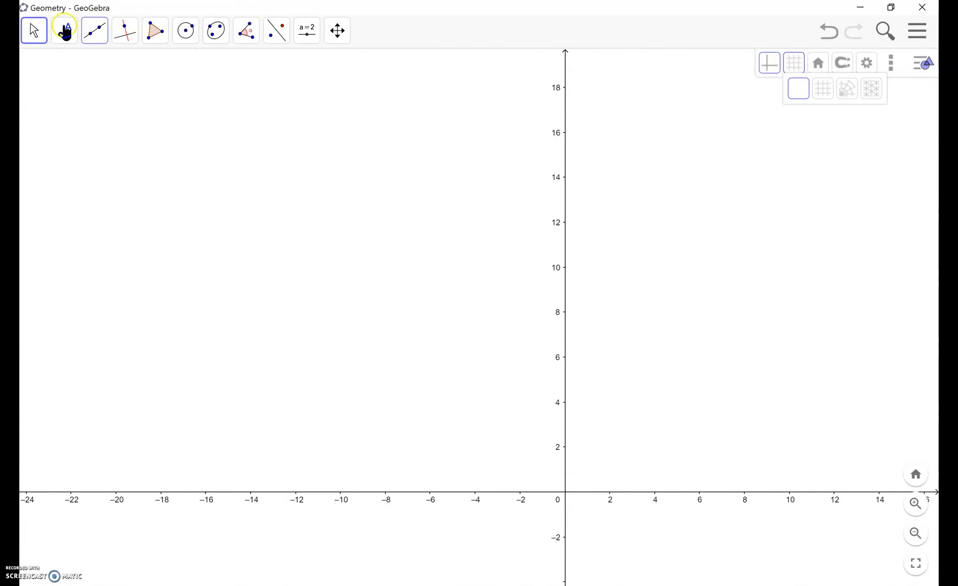
Step: Construct a regular polygon with 5 vertices on a vertical side from about (-19, 14.5) to about (-19, 8.9)
{"action": "left_click", "coordinate": [156, 32]}
{"action": "mouse_move", "coordinate": [186, 31]}
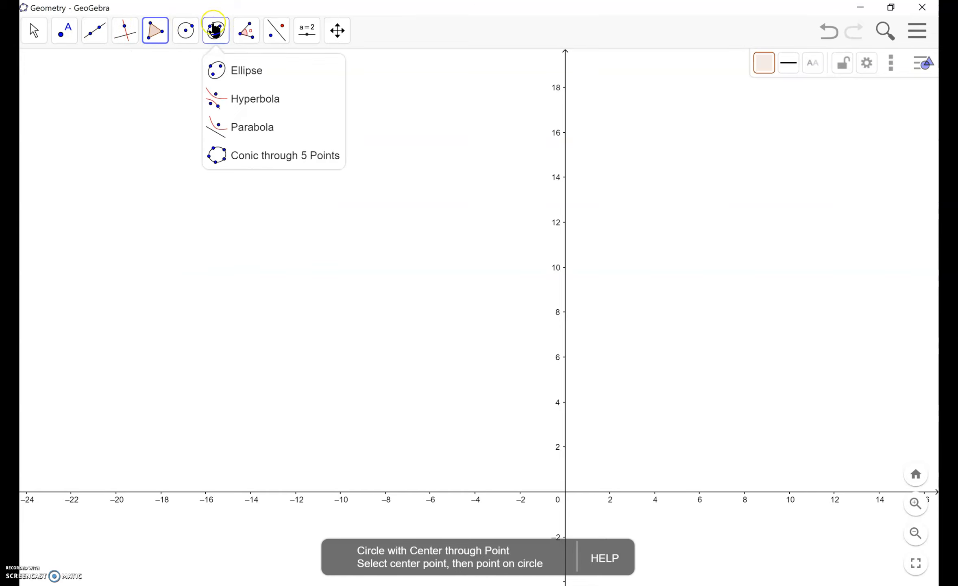
{"action": "mouse_move", "coordinate": [249, 33]}
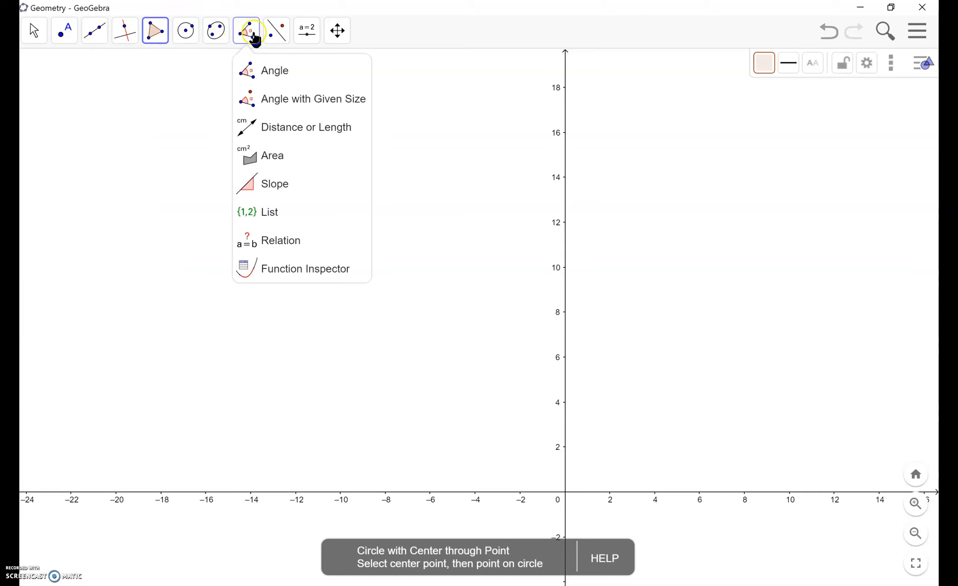
{"action": "mouse_move", "coordinate": [101, 38]}
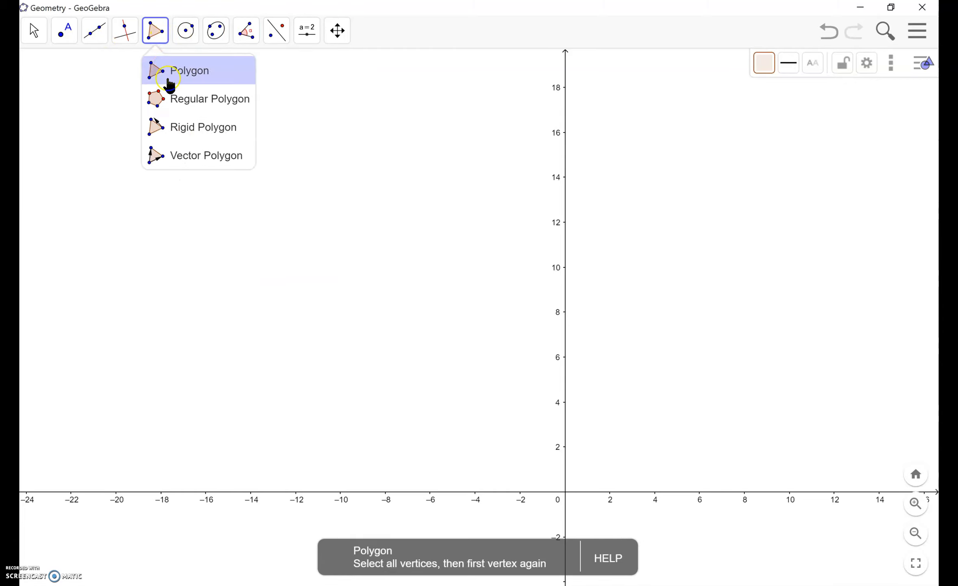
{"action": "left_click", "coordinate": [174, 99]}
{"action": "left_click", "coordinate": [139, 165]}
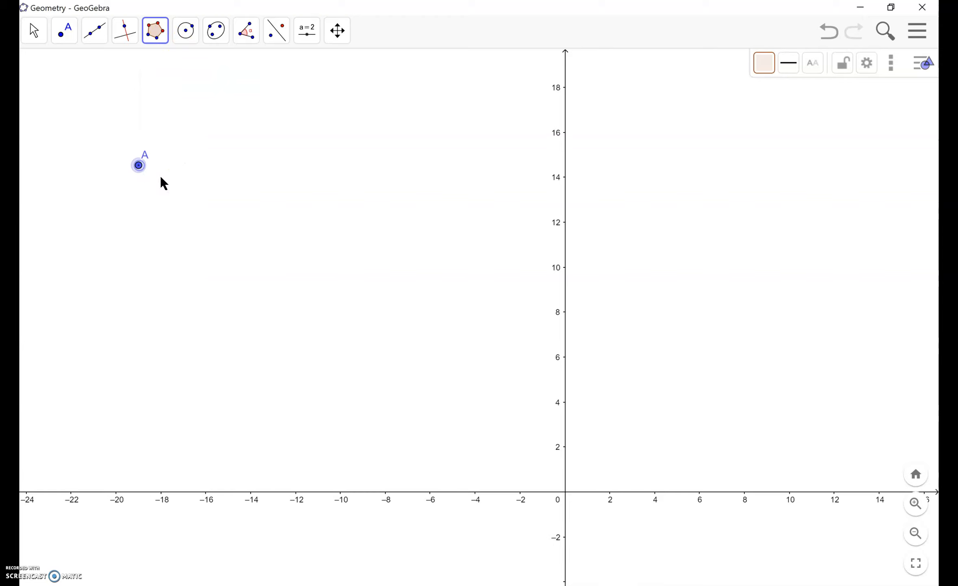
{"action": "left_click", "coordinate": [137, 291]}
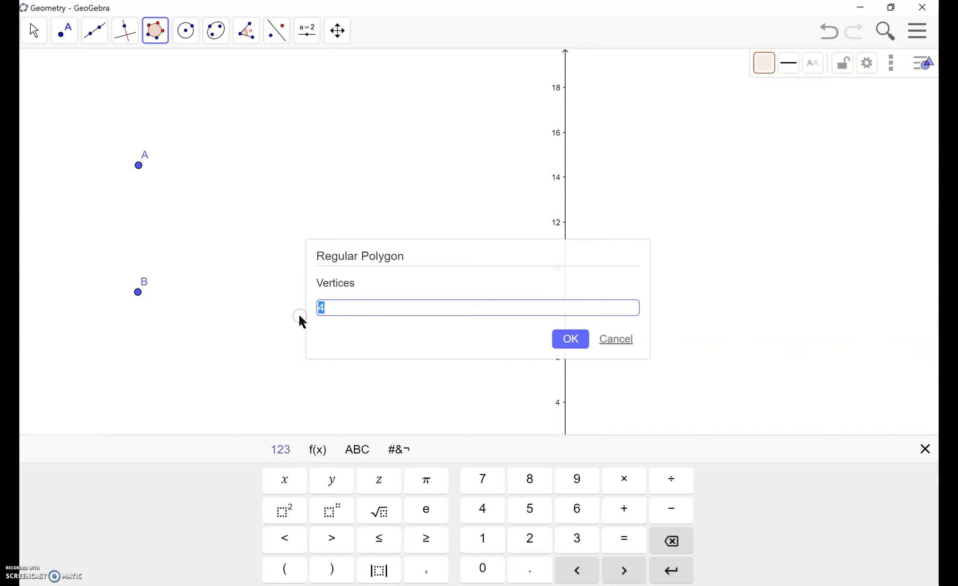
{"action": "left_click", "coordinate": [568, 334]}
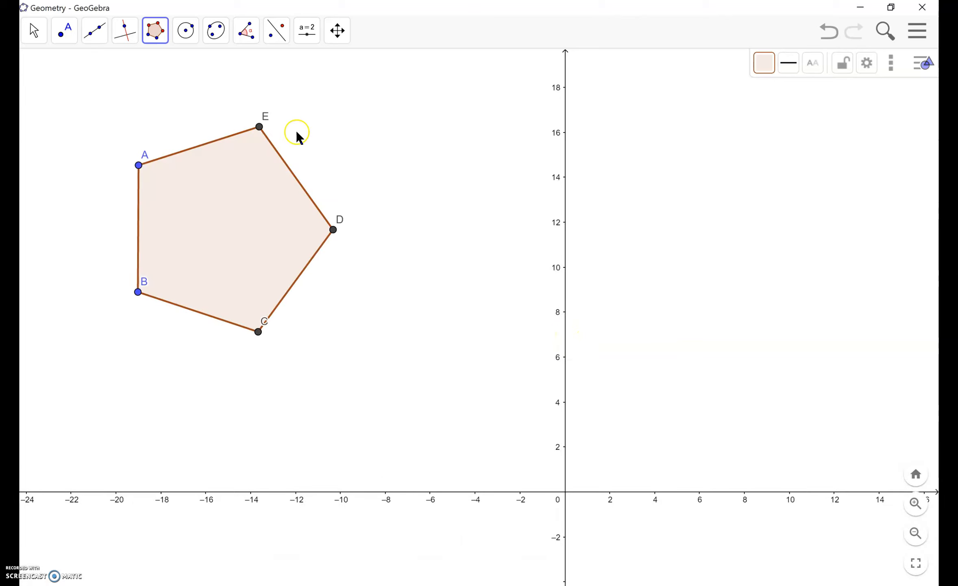
Step: Construct a 45° counterclockwise Angle with Given Size at the pentagon's vertex A, using B as the leg point
{"action": "left_click", "coordinate": [246, 44]}
{"action": "left_click", "coordinate": [280, 100]}
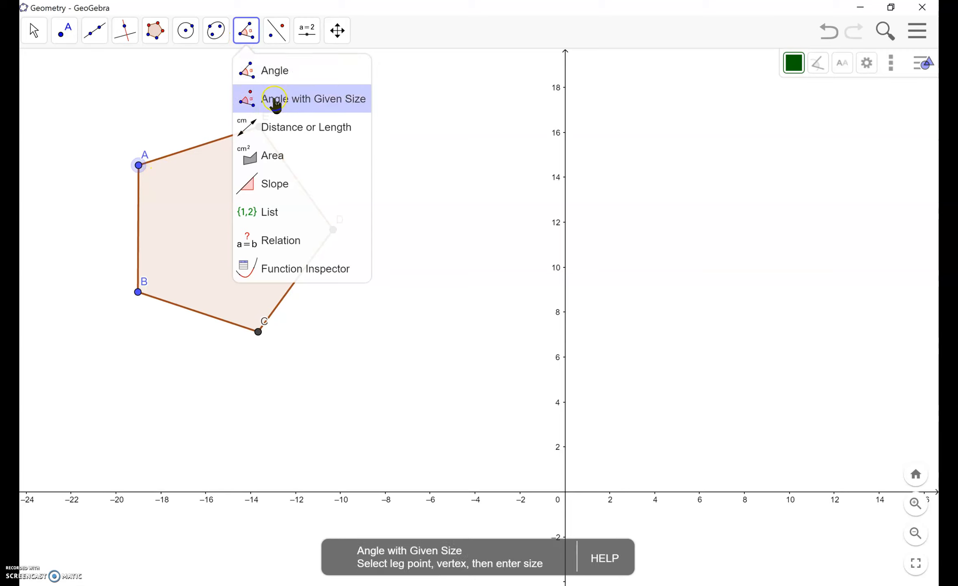
{"action": "left_click", "coordinate": [138, 291]}
{"action": "left_click", "coordinate": [139, 165]}
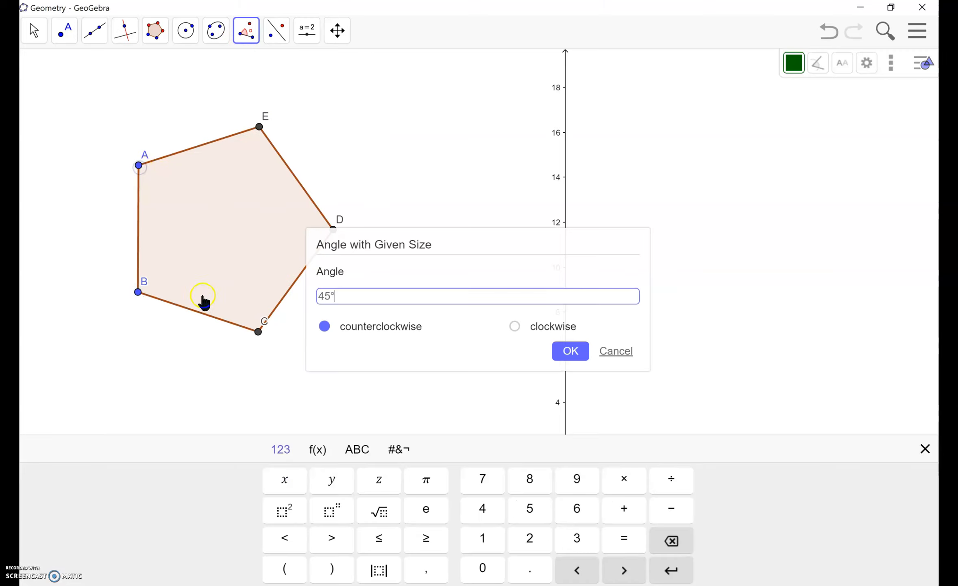
{"action": "left_click", "coordinate": [570, 352]}
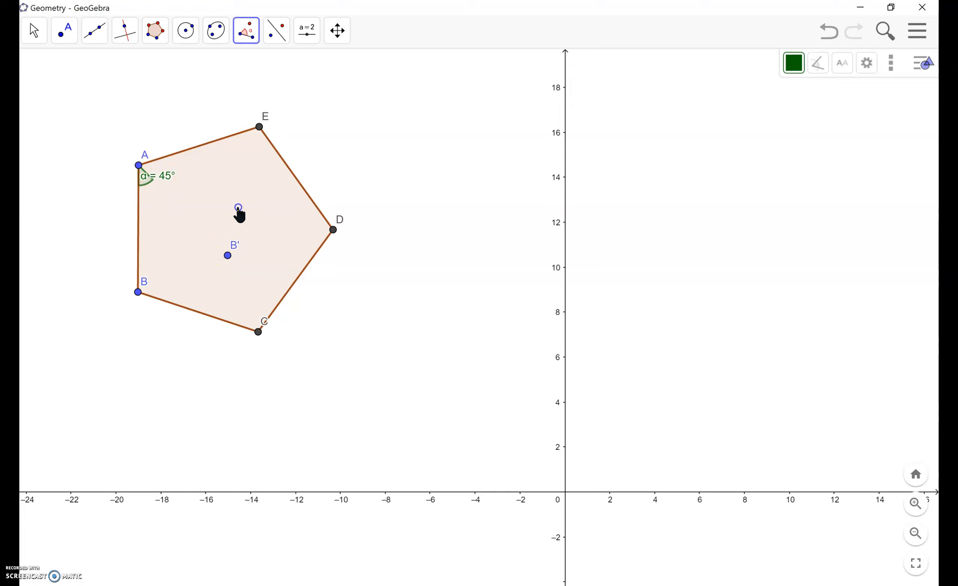
Step: Look over the measurement, transformation and slider tools, and switch to the 3D Graphics perspective
{"action": "left_click", "coordinate": [248, 33]}
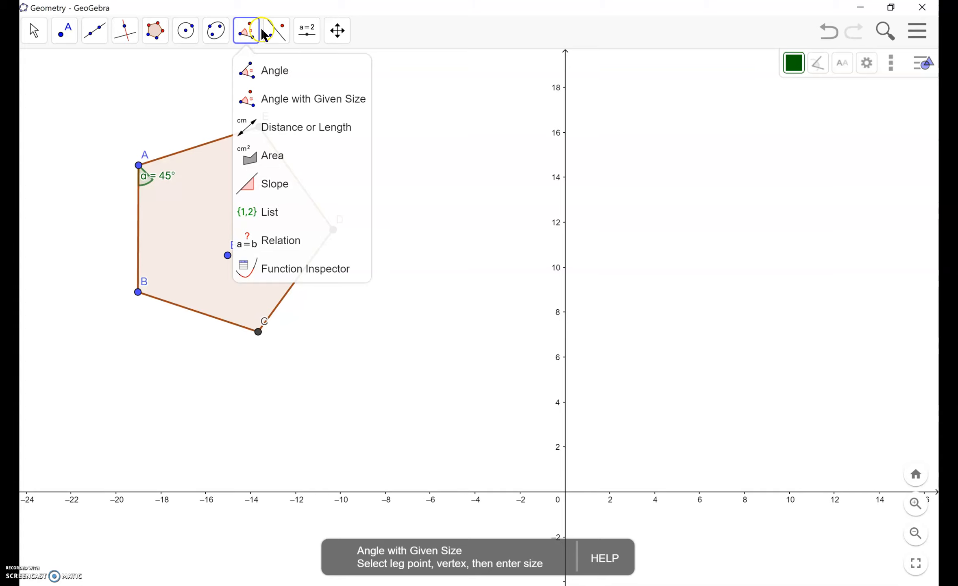
{"action": "mouse_move", "coordinate": [280, 36]}
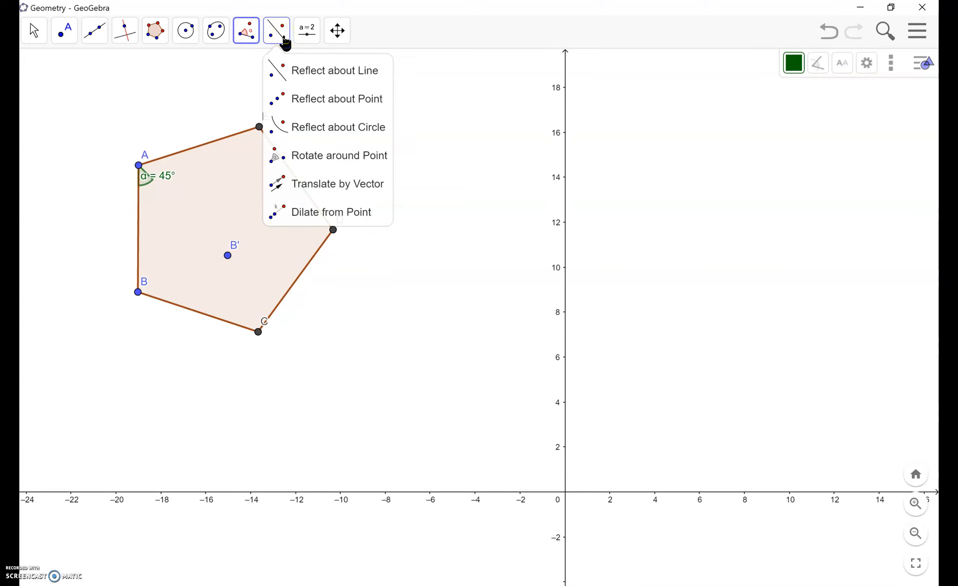
{"action": "mouse_move", "coordinate": [313, 39]}
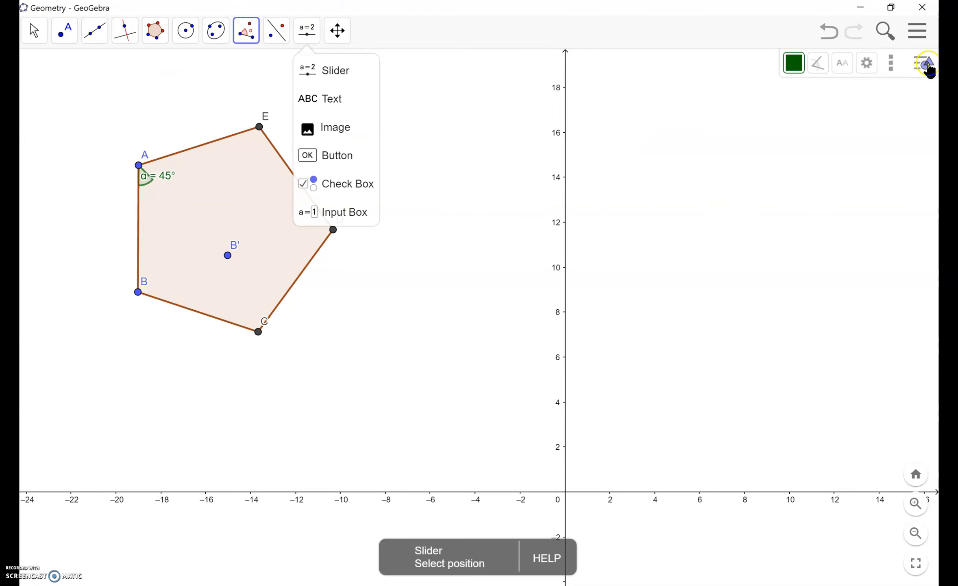
{"action": "left_click", "coordinate": [918, 30]}
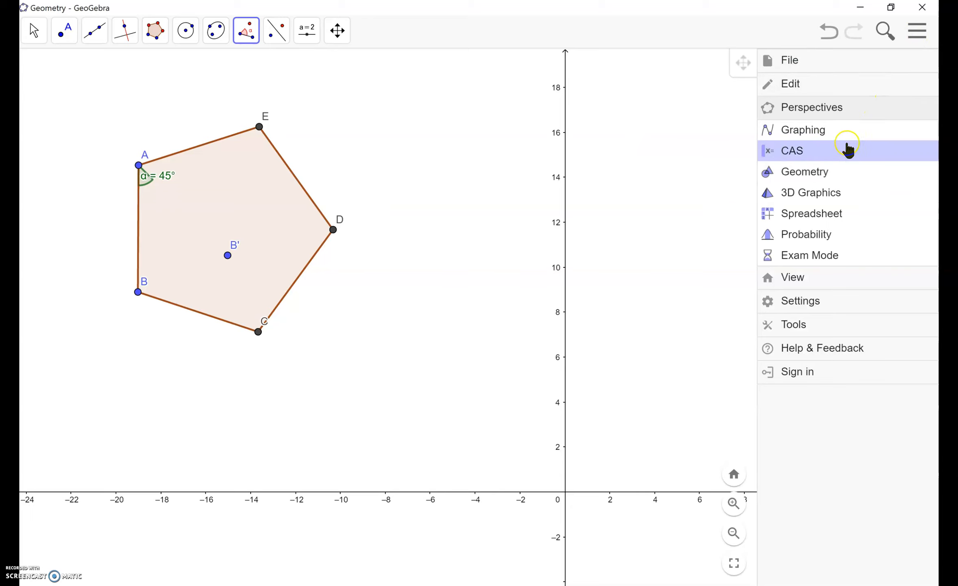
{"action": "left_click", "coordinate": [813, 198]}
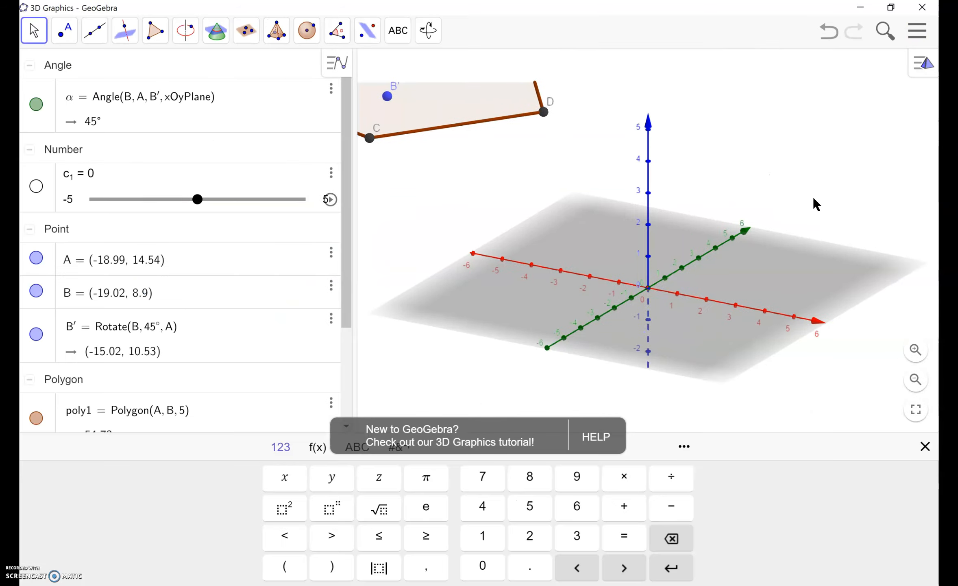
Step: Delete the pentagon from the 3D view and hide angle α and points A, B and B′
{"action": "left_click", "coordinate": [533, 115]}
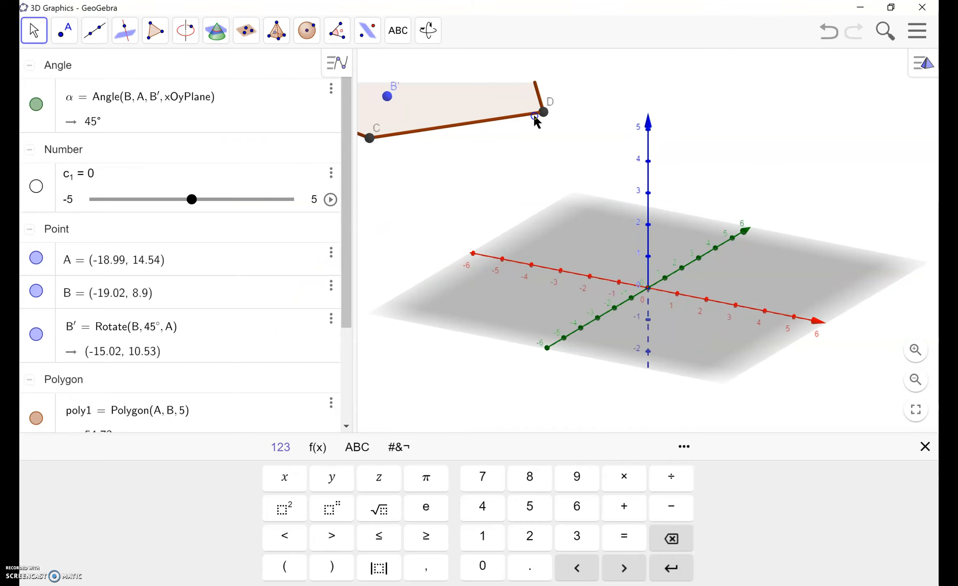
{"action": "left_click", "coordinate": [520, 192]}
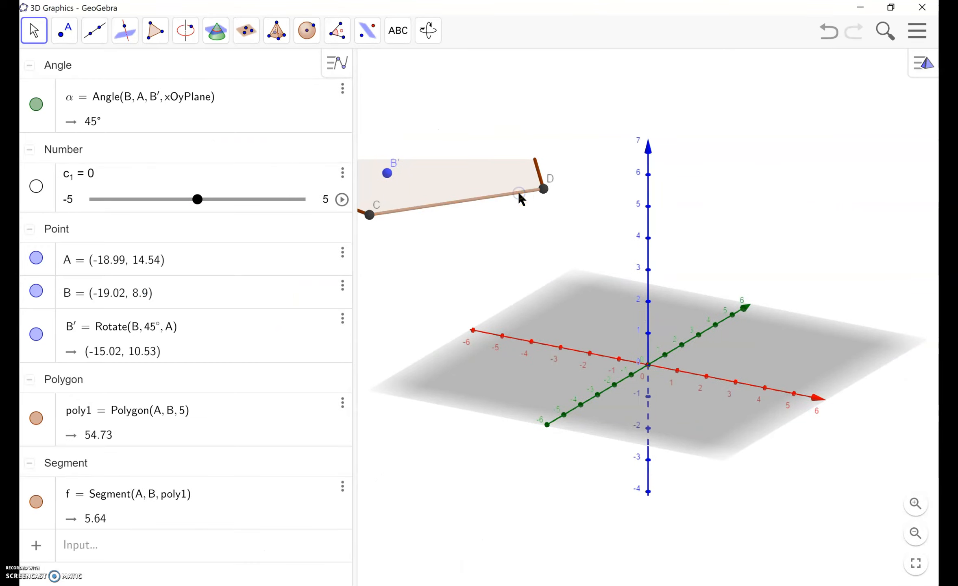
{"action": "key", "text": "Delete"}
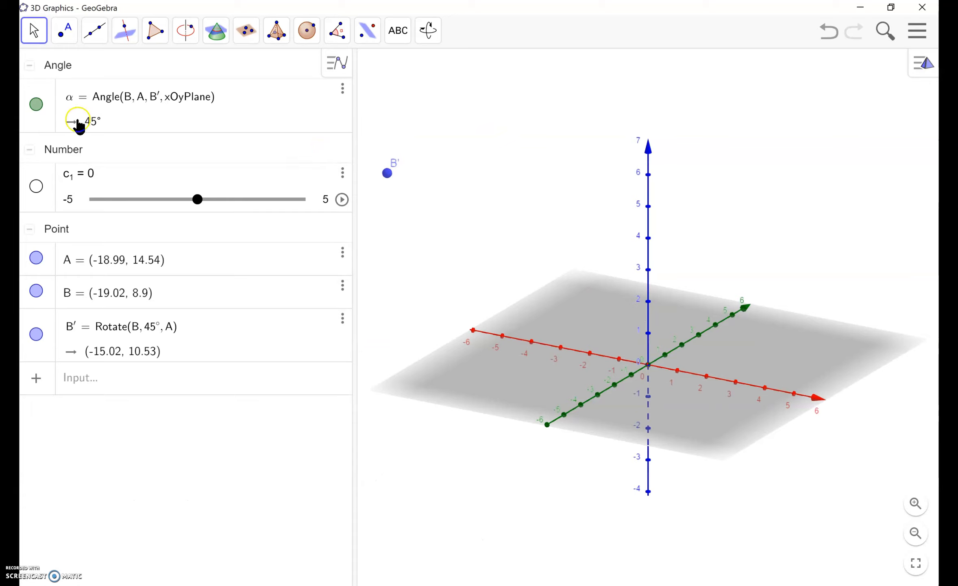
{"action": "left_click", "coordinate": [37, 105]}
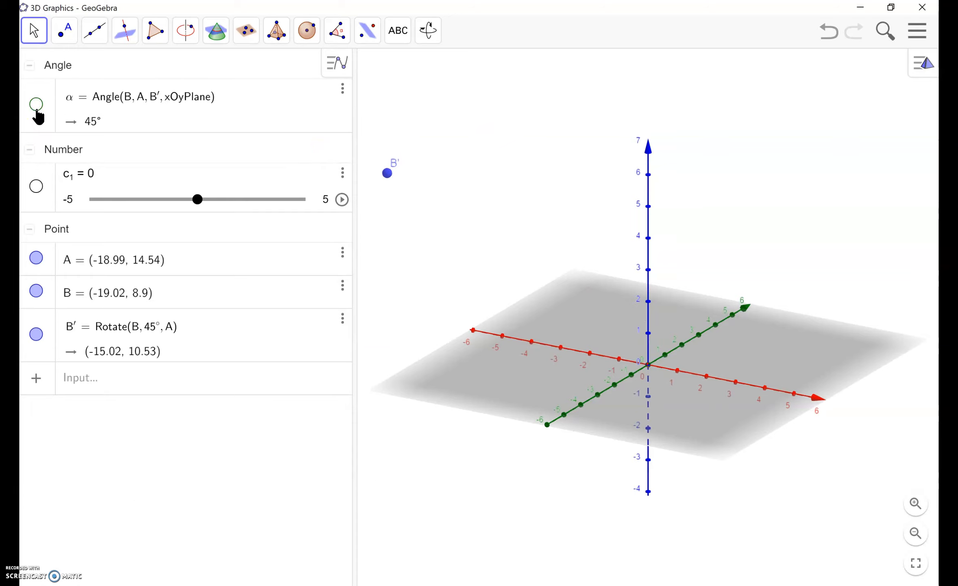
{"action": "left_click", "coordinate": [37, 258]}
{"action": "left_click", "coordinate": [37, 294]}
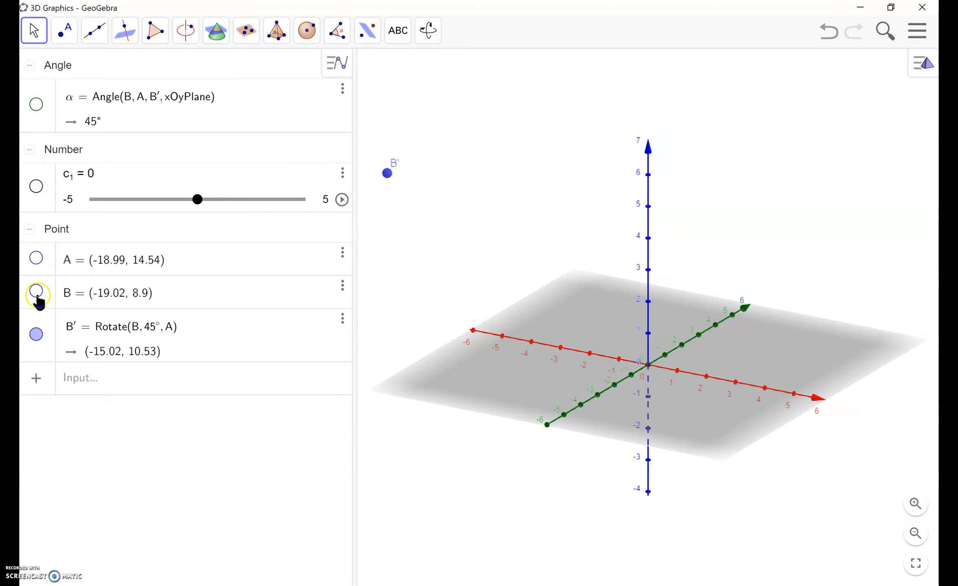
{"action": "left_click", "coordinate": [37, 333]}
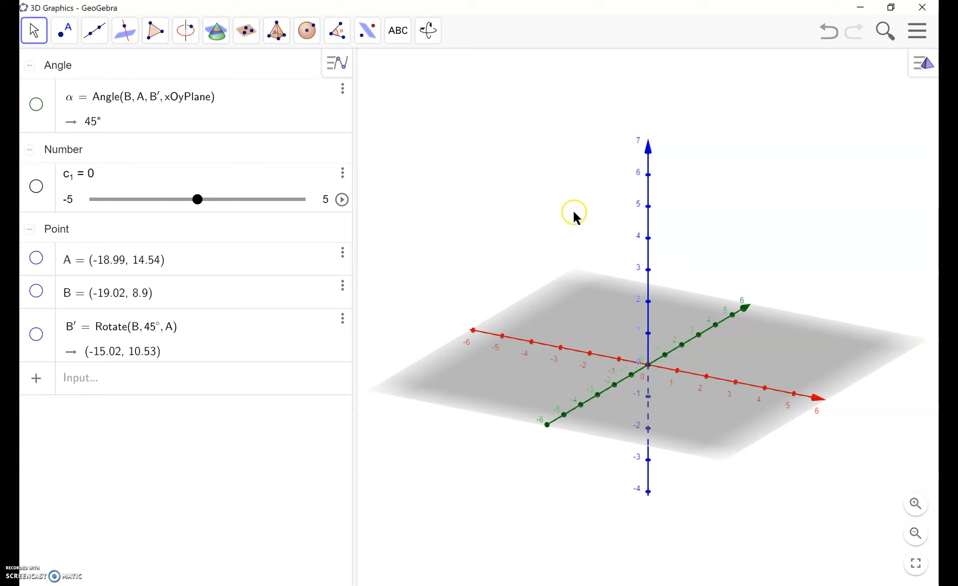
Step: Construct a sphere by center and point, centred at the origin and passing through (1, 4, 0)
{"action": "left_click_drag", "start_coordinate": [813, 189], "coordinate": [675, 187]}
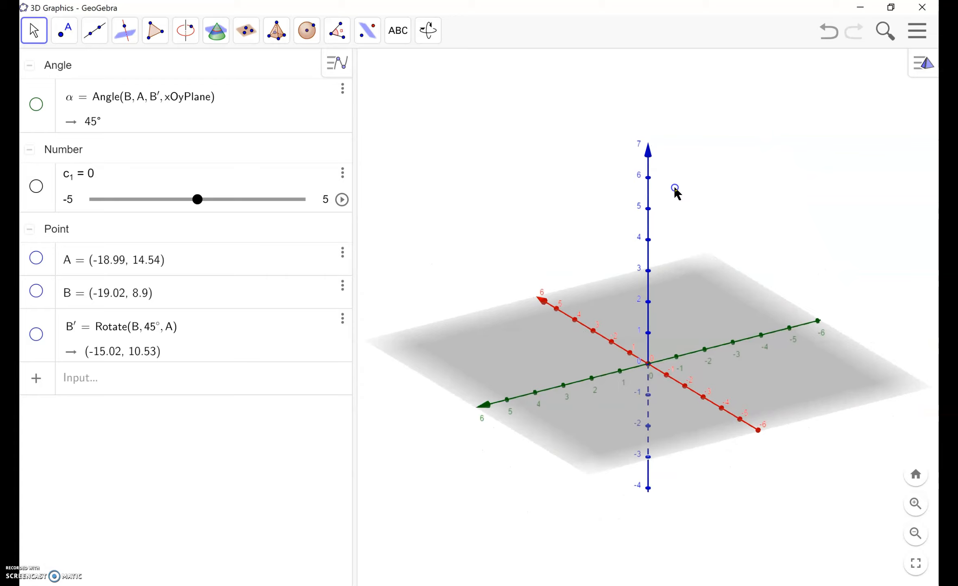
{"action": "left_click_drag", "start_coordinate": [778, 372], "coordinate": [719, 370]}
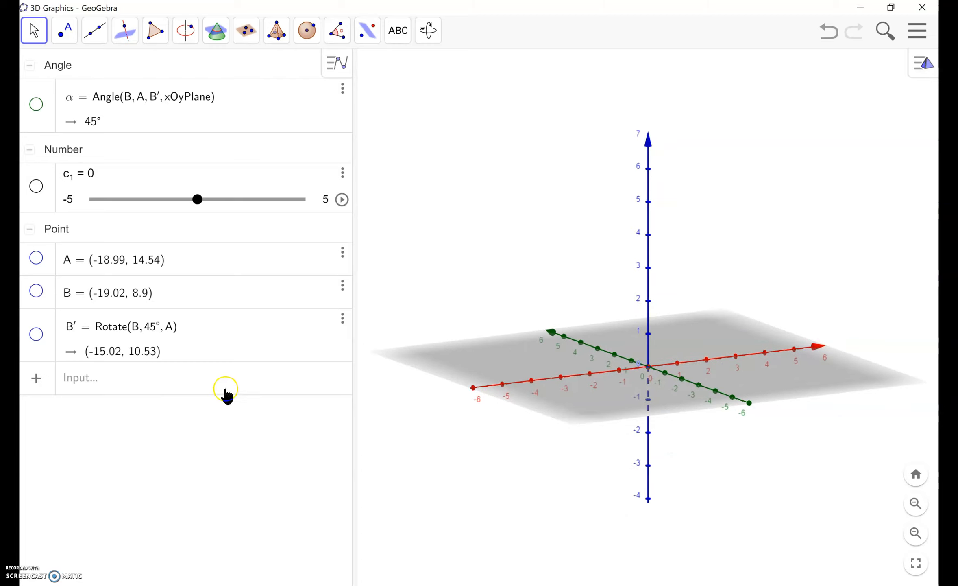
{"action": "left_click", "coordinate": [101, 383]}
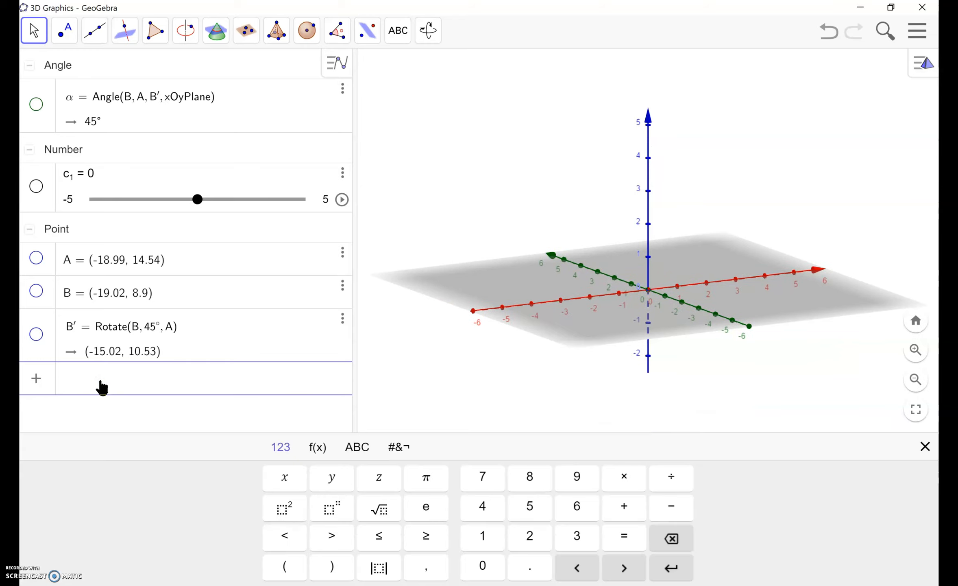
{"action": "left_click", "coordinate": [308, 32]}
{"action": "left_click", "coordinate": [336, 31]}
{"action": "mouse_move", "coordinate": [306, 47]}
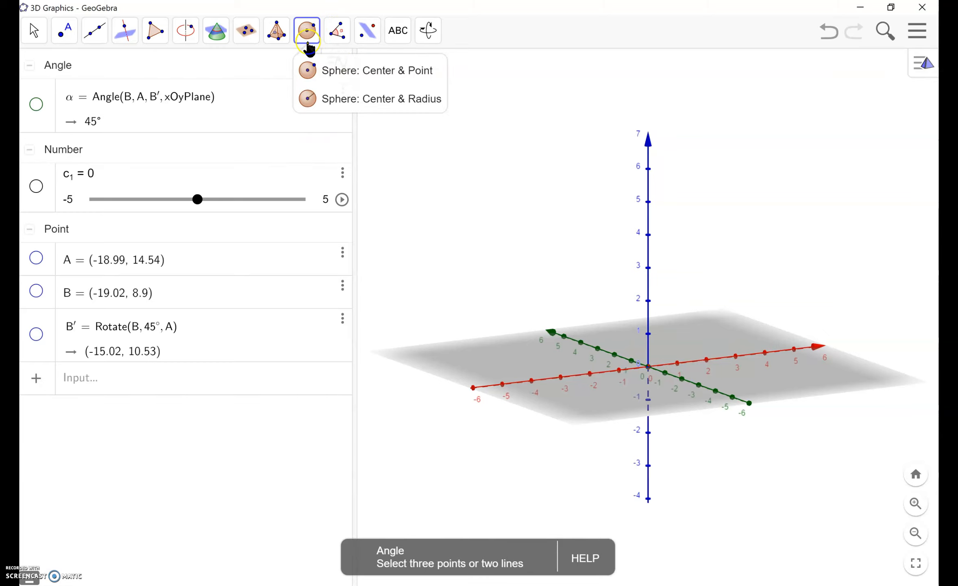
{"action": "left_click", "coordinate": [312, 73]}
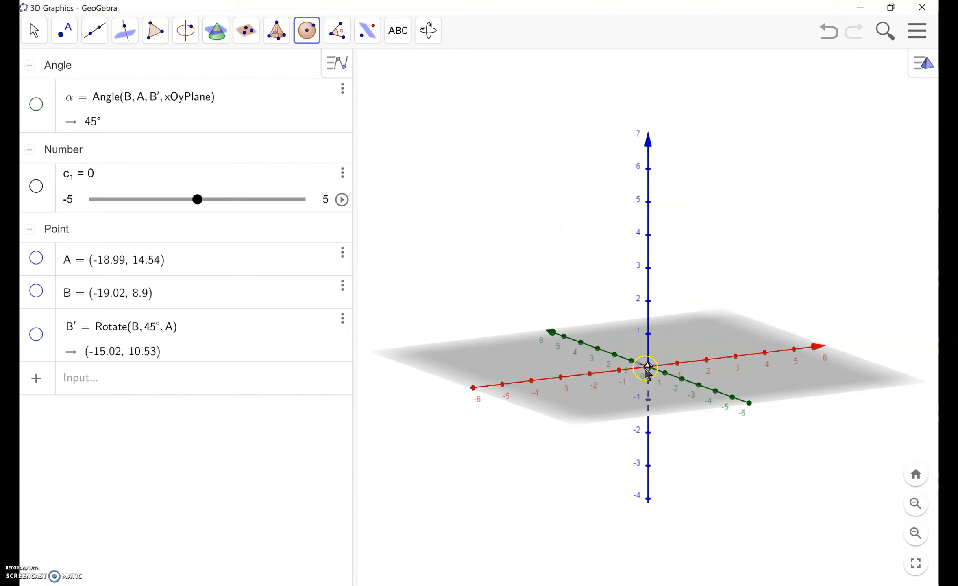
{"action": "left_click", "coordinate": [601, 306]}
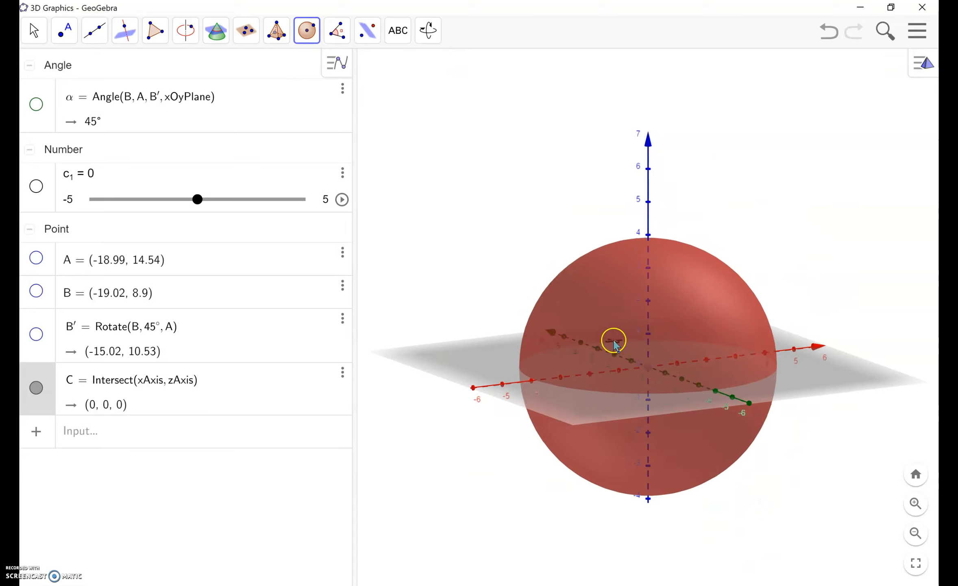
{"action": "left_click", "coordinate": [613, 341]}
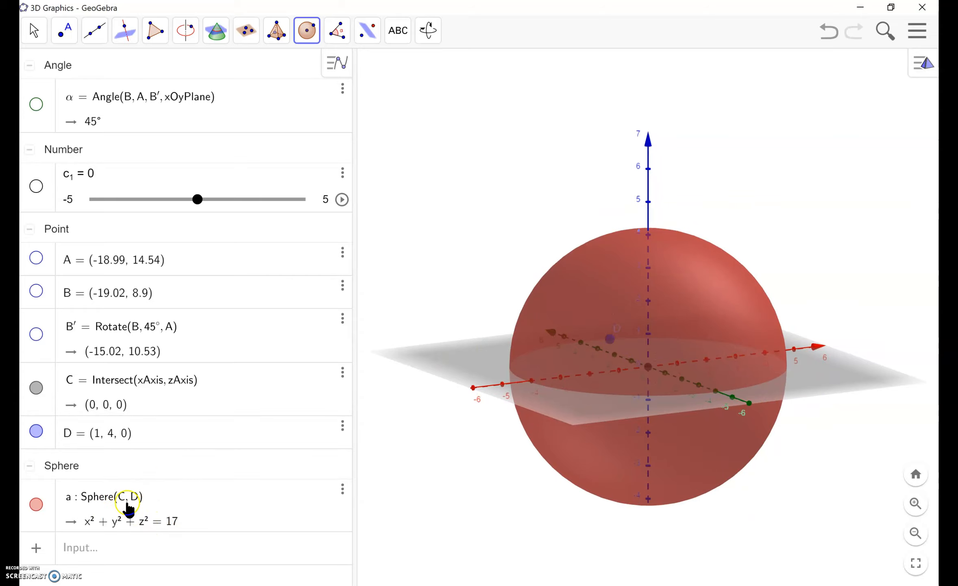
Step: Examine the sphere's equation in the algebra list and bring up its style options
{"action": "left_click", "coordinate": [136, 522]}
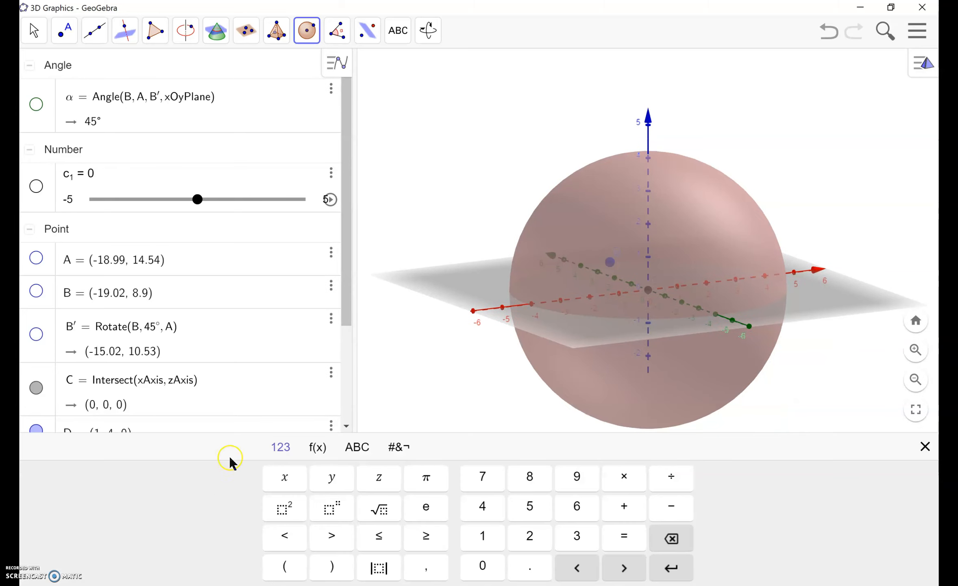
{"action": "scroll", "coordinate": [310, 325], "scroll_direction": "down", "scroll_amount": 3}
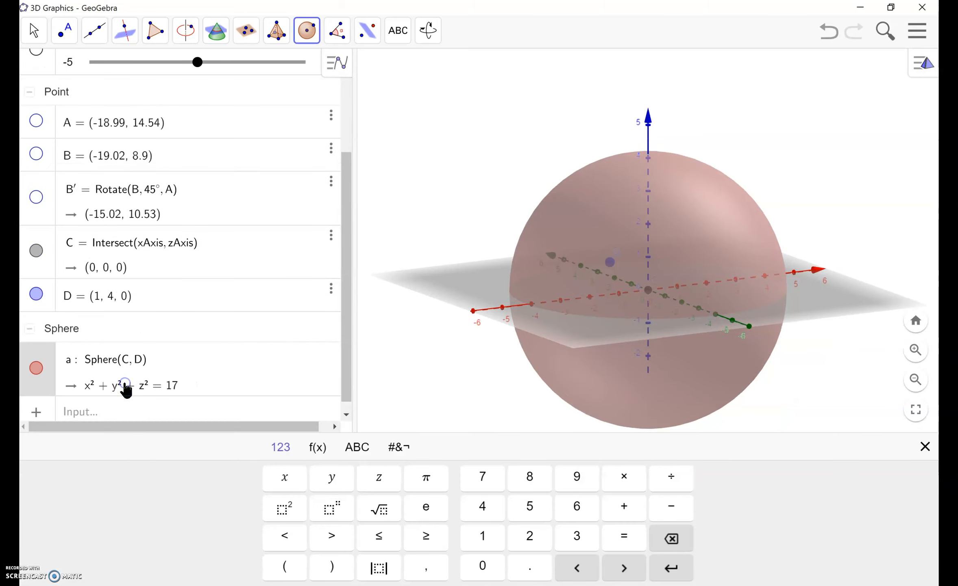
{"action": "left_click", "coordinate": [175, 383]}
{"action": "left_click", "coordinate": [922, 63]}
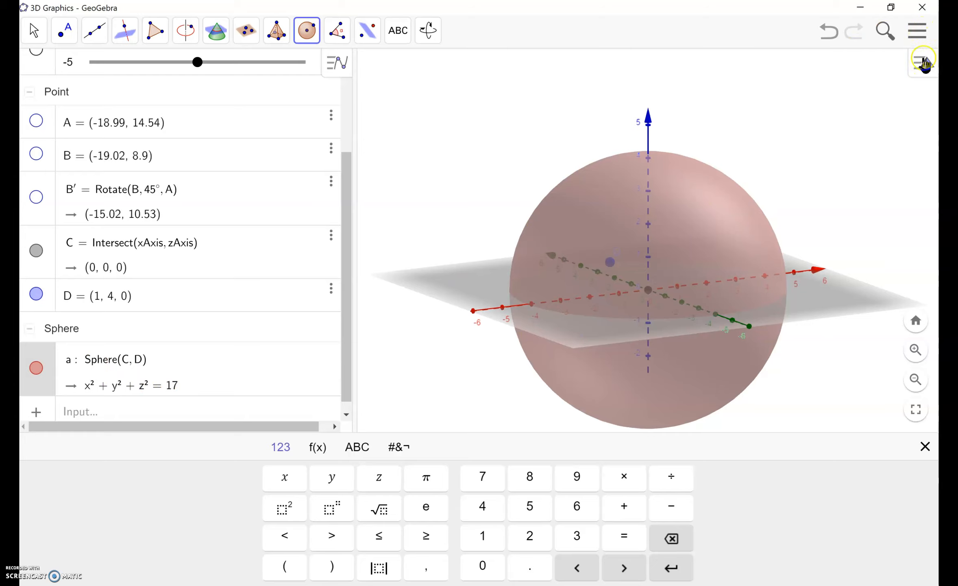
Step: Switch to the Spreadsheet perspective and turn on the square grid in its graphics view, keeping the axes shown
{"action": "left_click", "coordinate": [917, 30]}
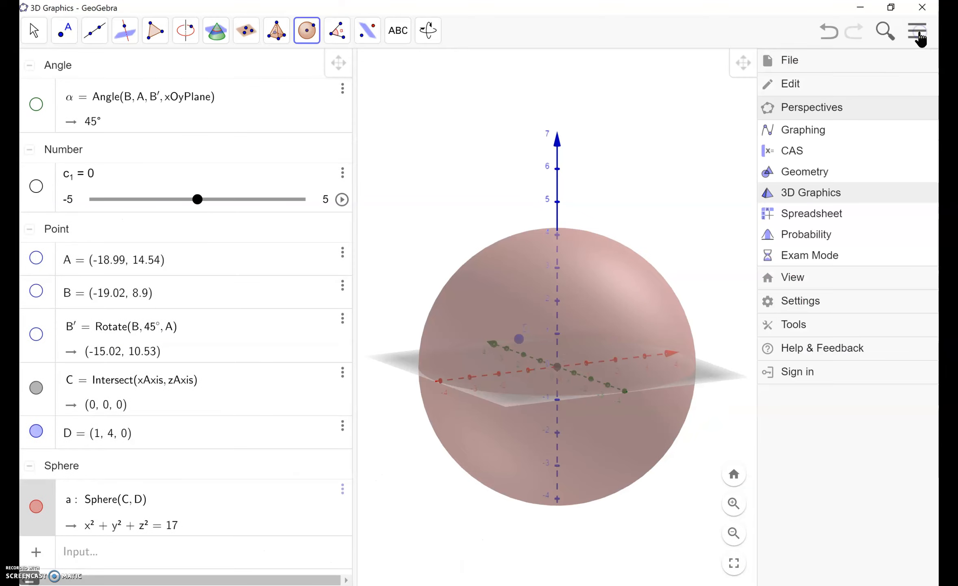
{"action": "left_click", "coordinate": [845, 220]}
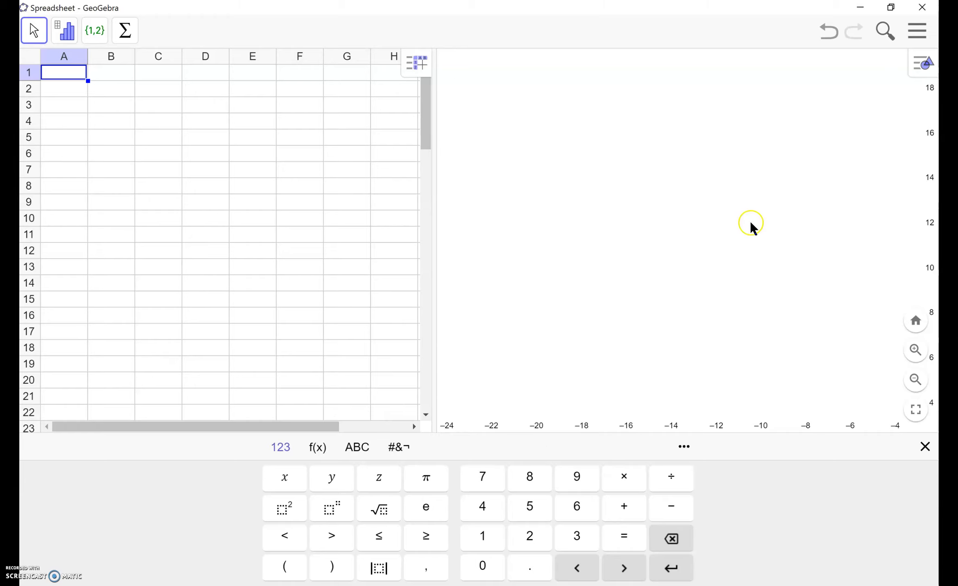
{"action": "left_click", "coordinate": [923, 69]}
{"action": "left_click", "coordinate": [775, 73]}
{"action": "left_click", "coordinate": [774, 73]}
{"action": "left_click", "coordinate": [794, 71]}
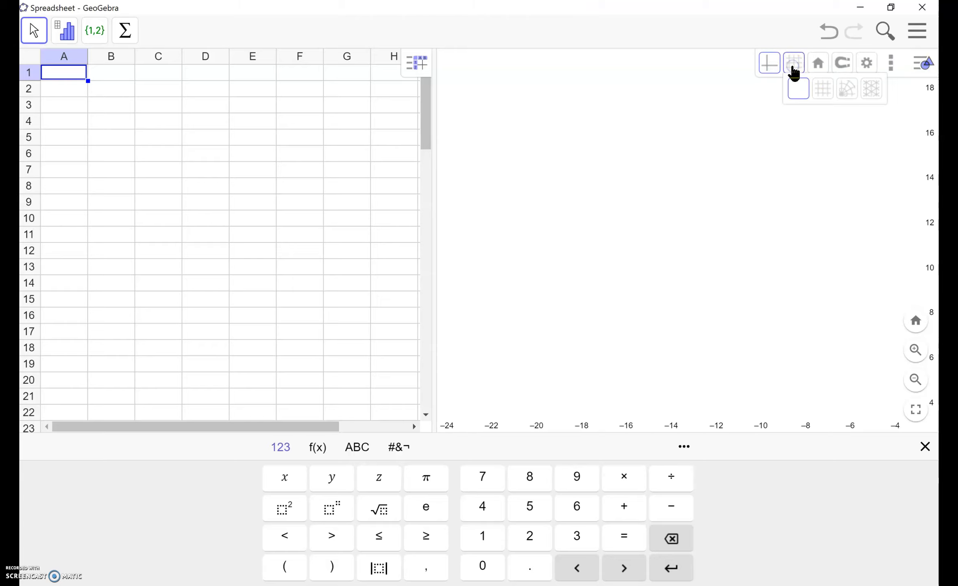
{"action": "left_click", "coordinate": [823, 89]}
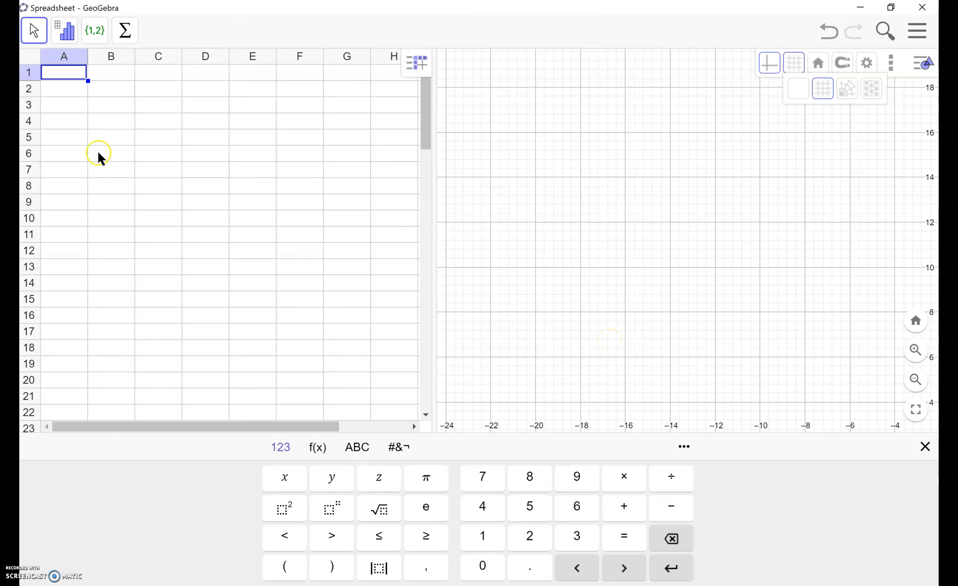
Step: Look over the spreadsheet's variable analysis, list and sum tools
{"action": "left_click", "coordinate": [66, 32]}
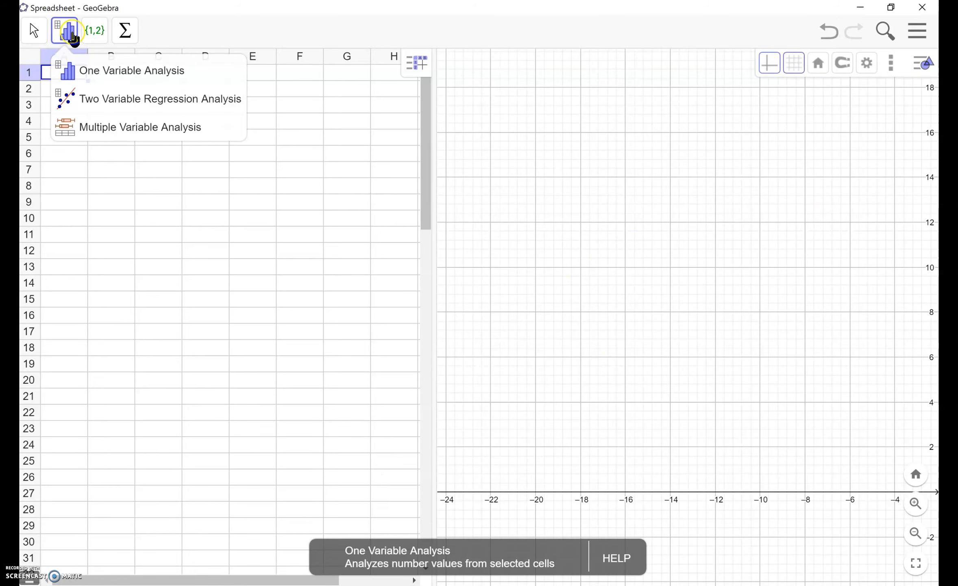
{"action": "left_click", "coordinate": [96, 36]}
{"action": "left_click", "coordinate": [98, 38]}
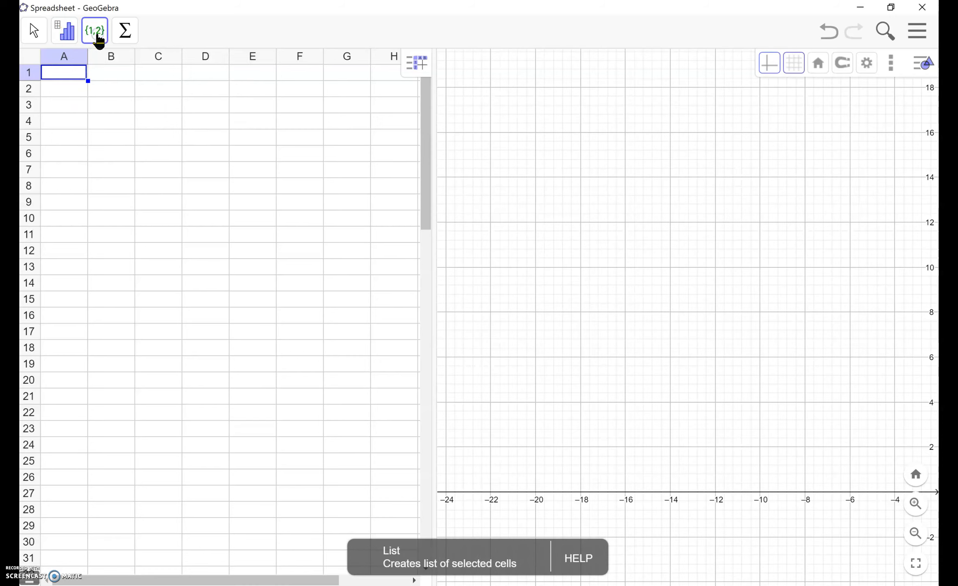
{"action": "left_click", "coordinate": [122, 39]}
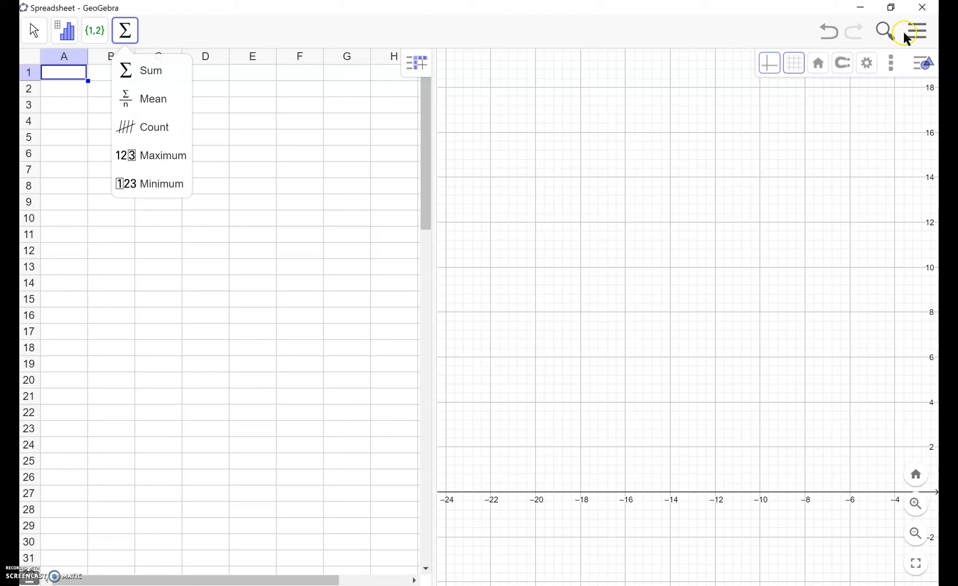
Step: Switch to the Probability perspective and look through the available distribution types, keeping Normal
{"action": "left_click", "coordinate": [918, 34]}
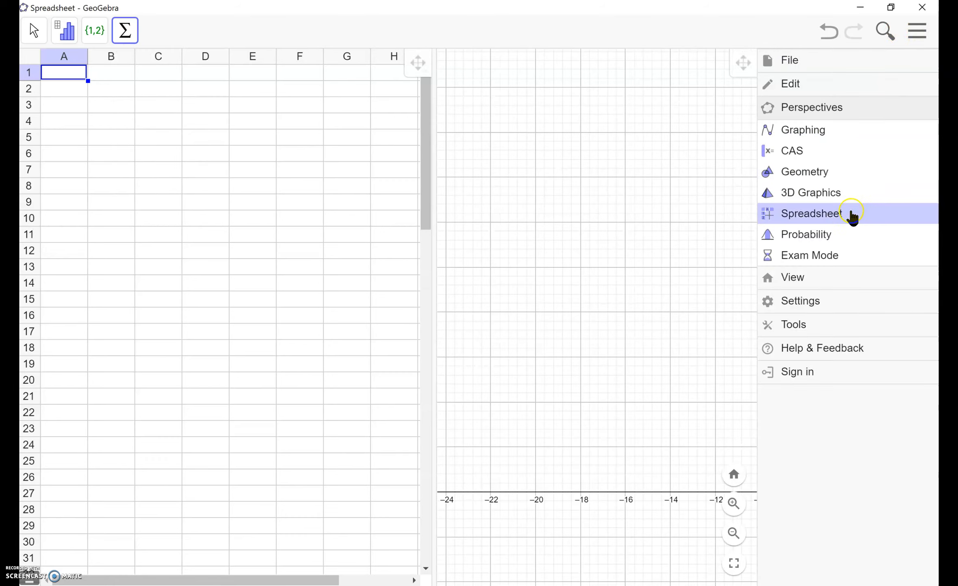
{"action": "left_click", "coordinate": [847, 237]}
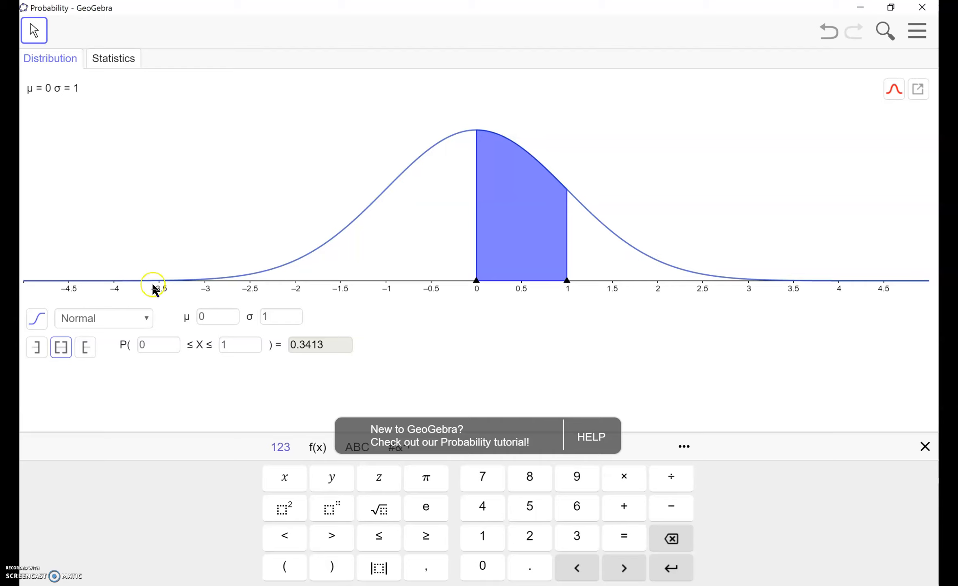
{"action": "left_click", "coordinate": [146, 321]}
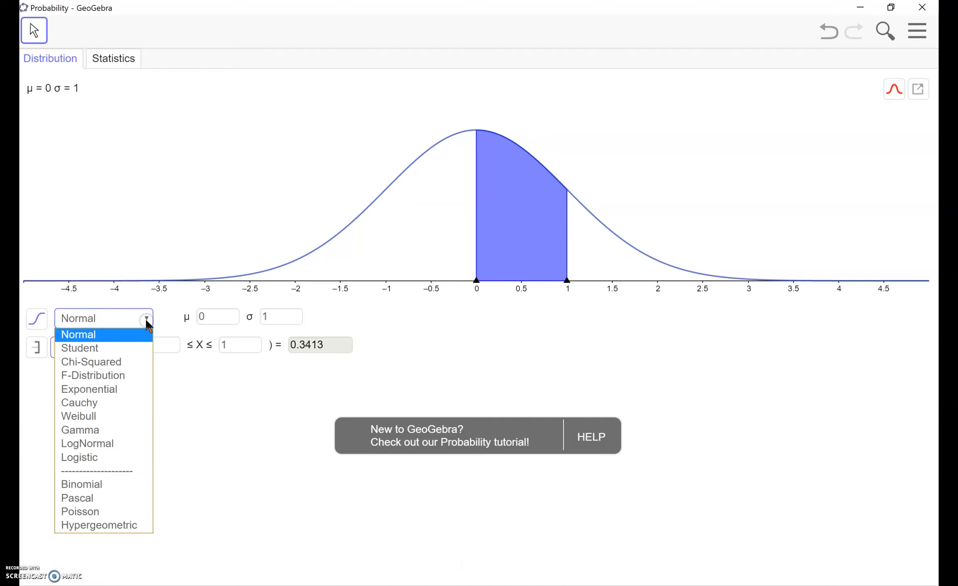
{"action": "left_click", "coordinate": [90, 337]}
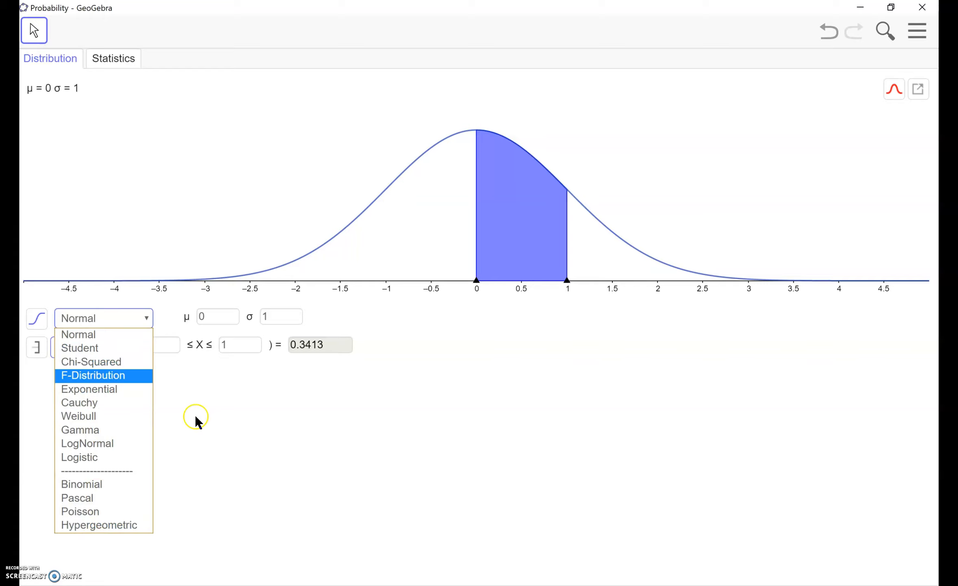
{"action": "left_click", "coordinate": [351, 465]}
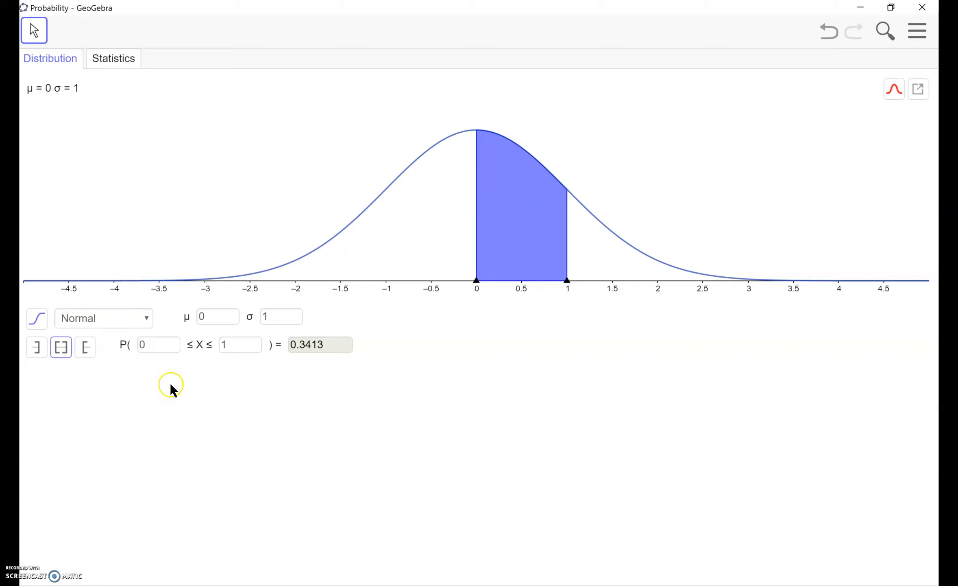
Step: Show the statistics calculator and look through its tests and estimates, keeping Z Test of a Mean
{"action": "left_click", "coordinate": [109, 60]}
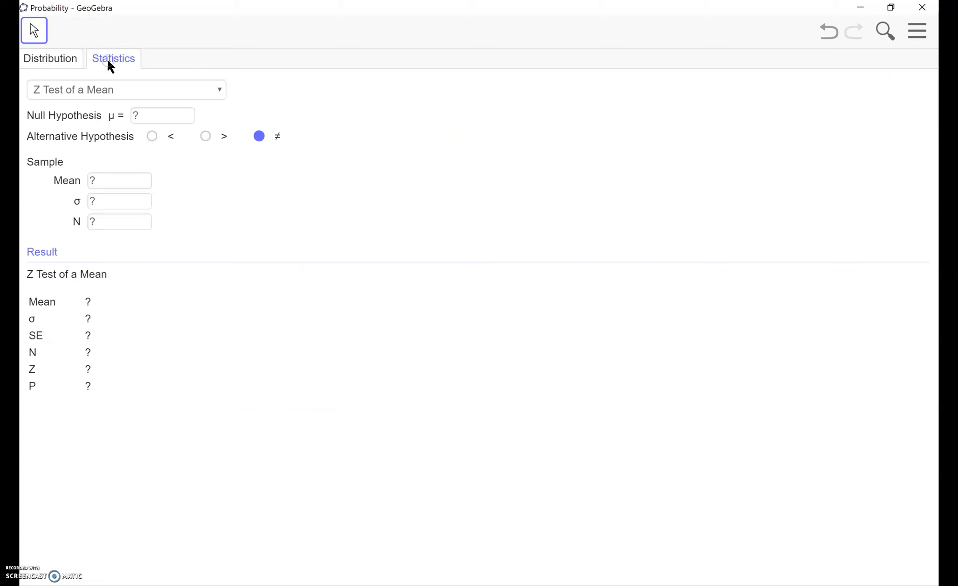
{"action": "left_click", "coordinate": [209, 91]}
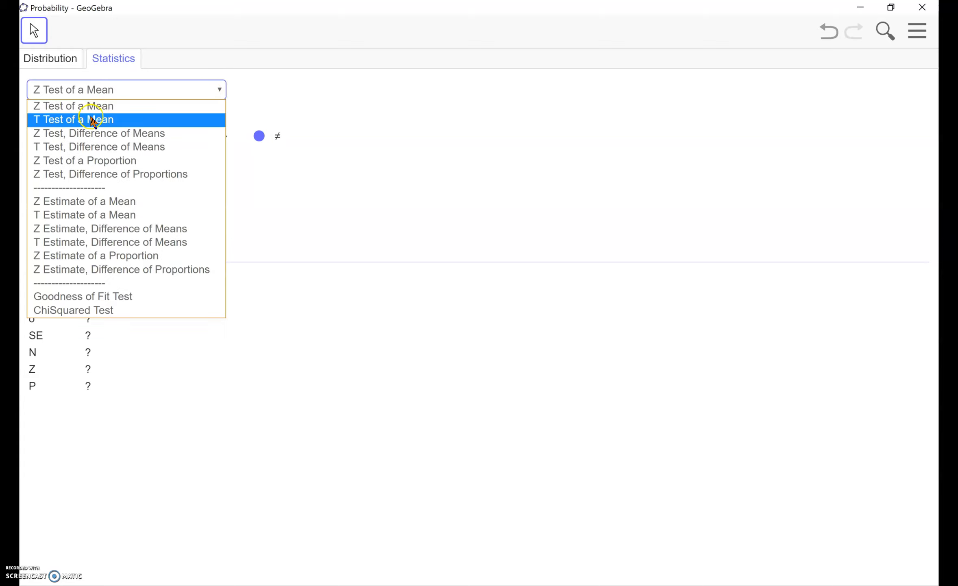
{"action": "left_click", "coordinate": [443, 156]}
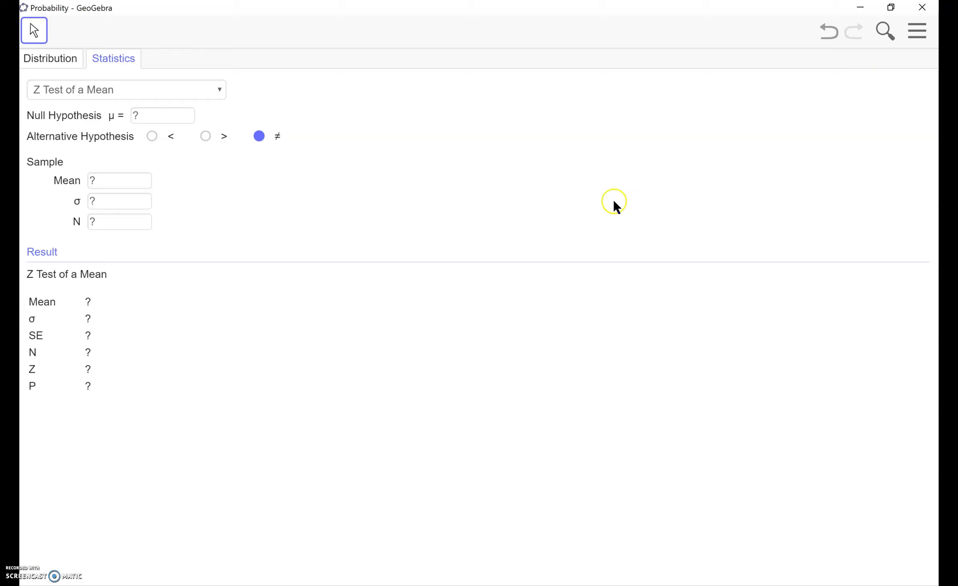
Step: Review the list of perspectives once more and switch to the GeoGebra app downloads page in the browser
{"action": "left_click", "coordinate": [921, 37]}
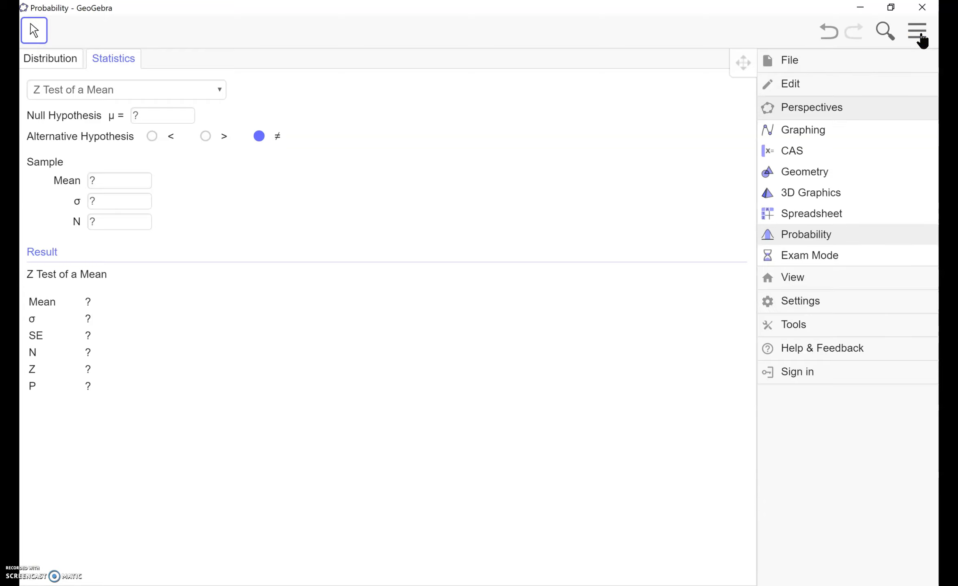
{"action": "left_click", "coordinate": [923, 38]}
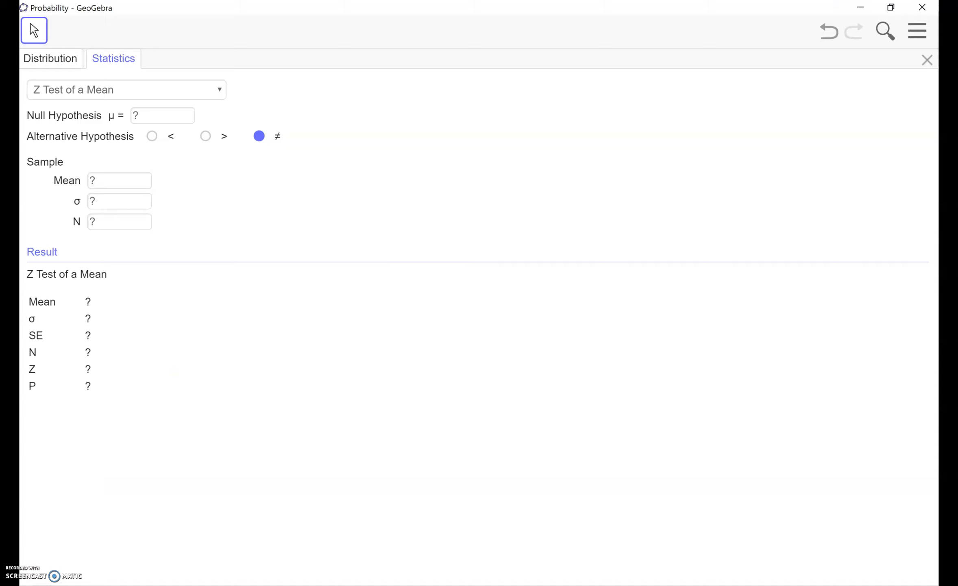
{"action": "key", "text": "alt+Tab"}
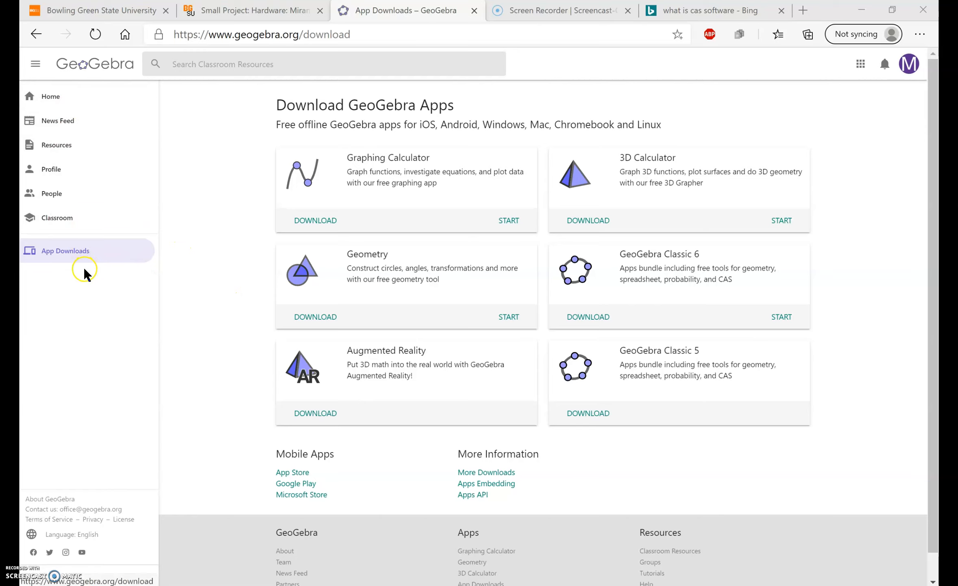
Step: Open the Classroom Resources page and look over its subject sections, topic map and resource search suggestions
{"action": "left_click", "coordinate": [44, 153]}
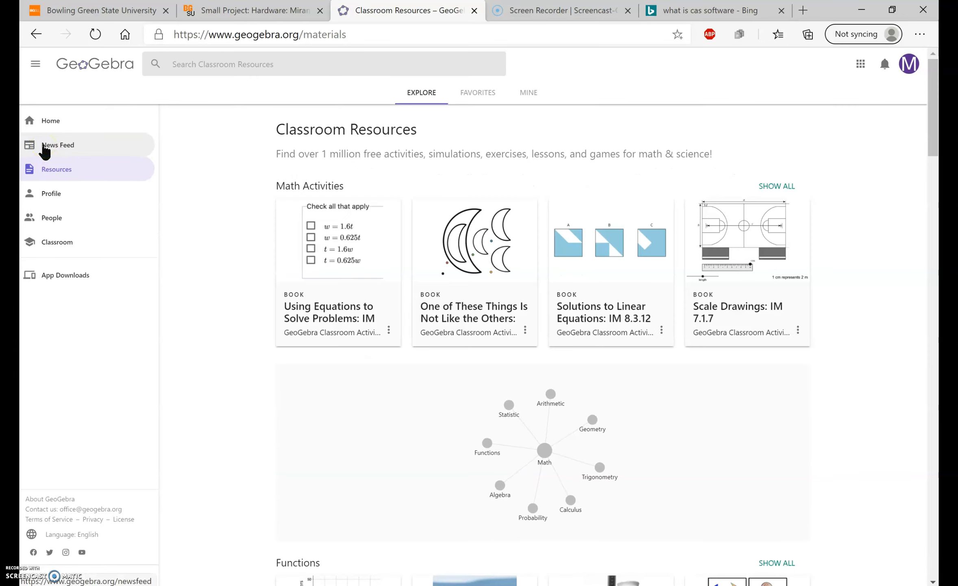
{"action": "scroll", "coordinate": [243, 321], "scroll_direction": "down", "scroll_amount": 2}
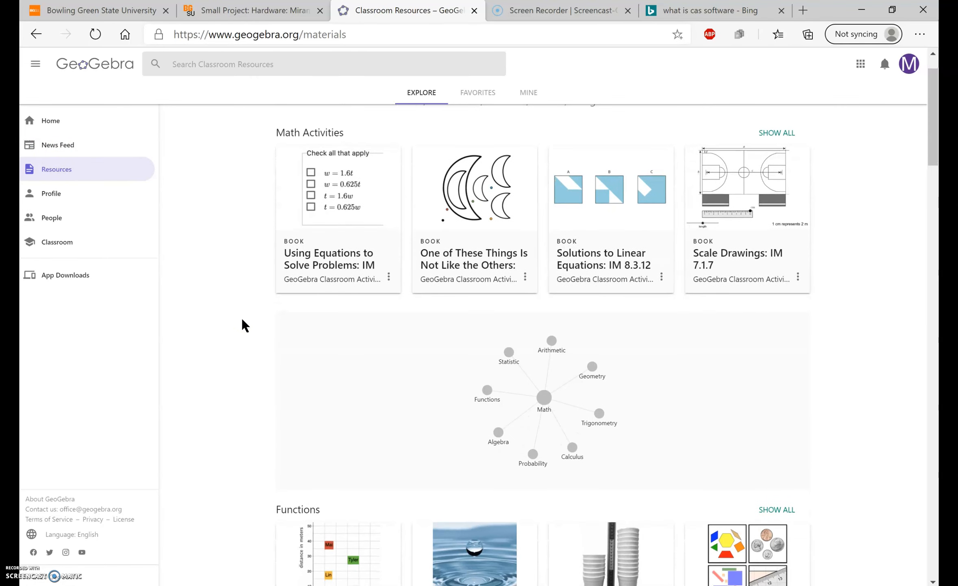
{"action": "scroll", "coordinate": [242, 318], "scroll_direction": "down", "scroll_amount": 3}
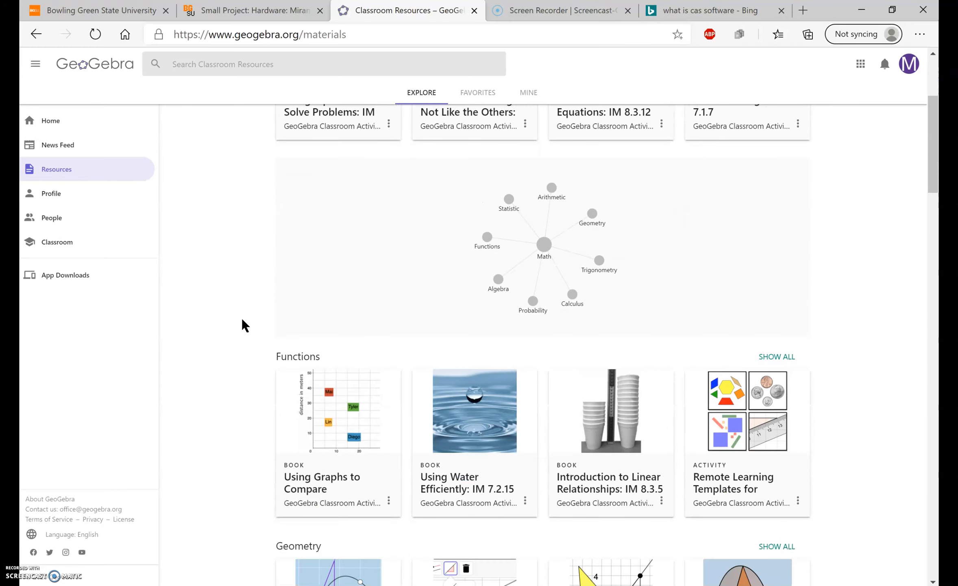
{"action": "scroll", "coordinate": [242, 320], "scroll_direction": "down", "scroll_amount": 5}
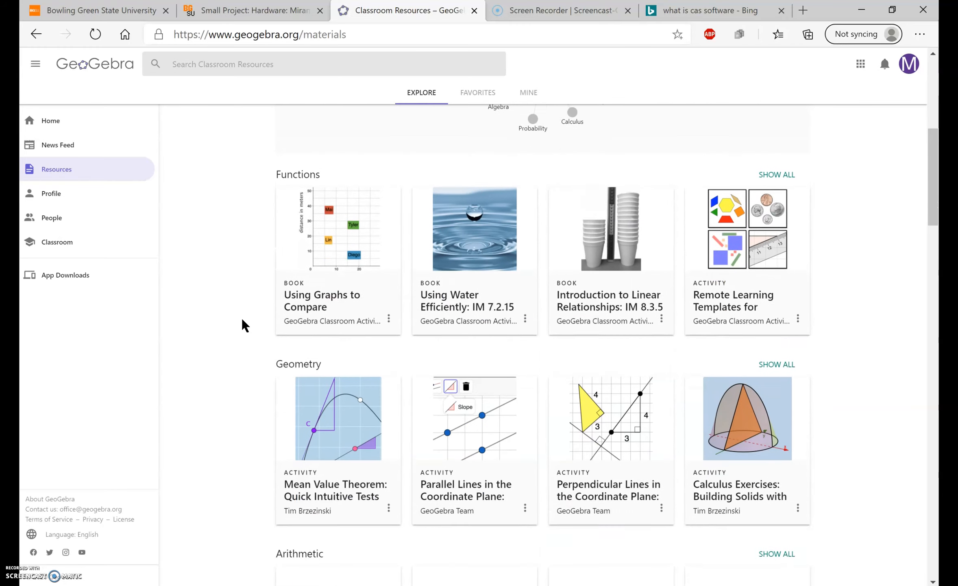
{"action": "scroll", "coordinate": [242, 318], "scroll_direction": "down", "scroll_amount": 1}
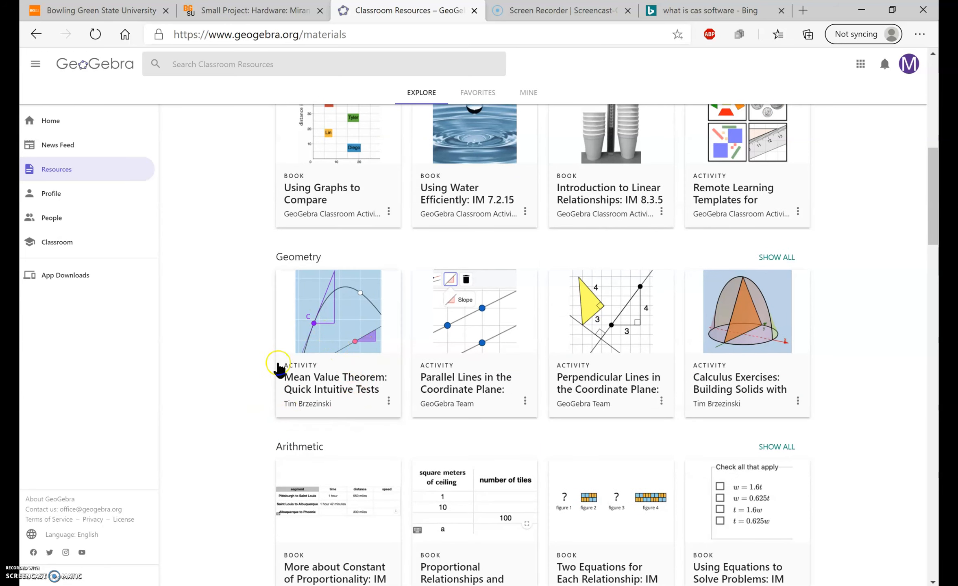
{"action": "scroll", "coordinate": [354, 414], "scroll_direction": "down", "scroll_amount": 1}
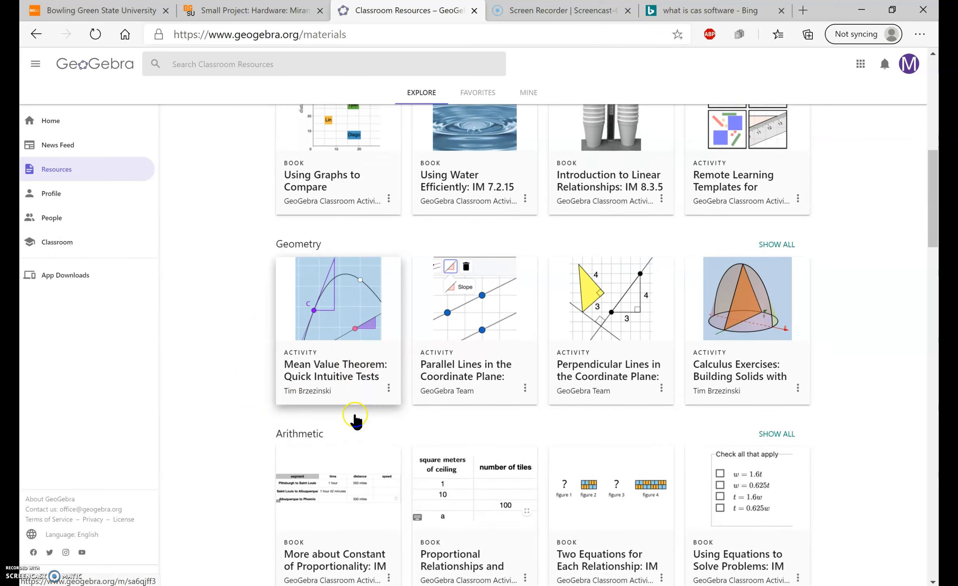
{"action": "scroll", "coordinate": [355, 415], "scroll_direction": "down", "scroll_amount": 5}
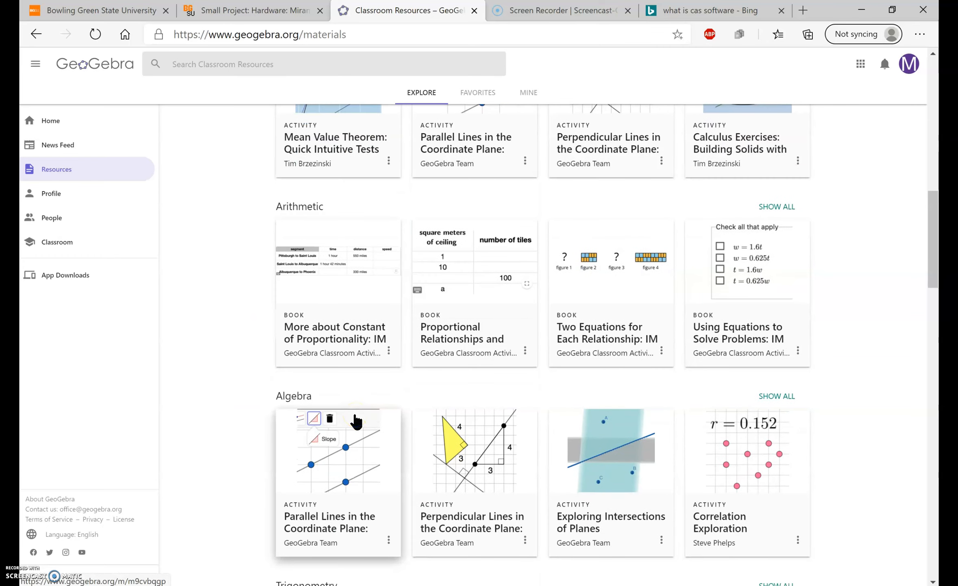
{"action": "scroll", "coordinate": [355, 419], "scroll_direction": "up", "scroll_amount": 10}
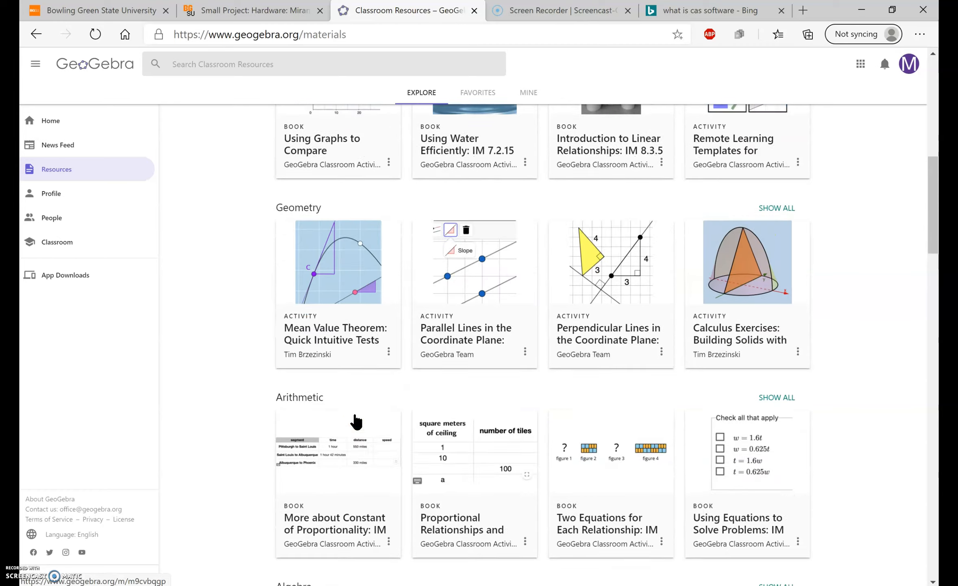
{"action": "left_click", "coordinate": [292, 58]}
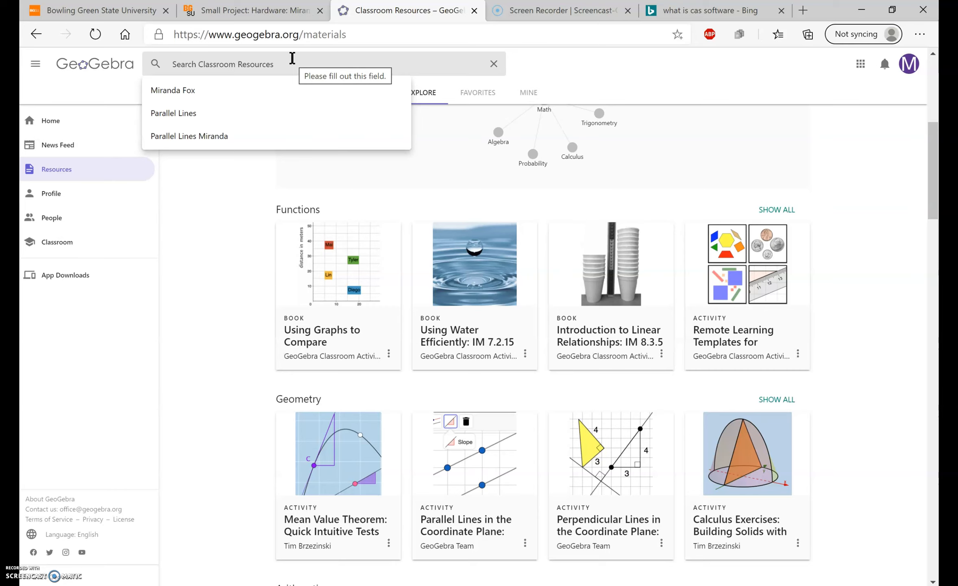
{"action": "scroll", "coordinate": [530, 241], "scroll_direction": "up", "scroll_amount": 4}
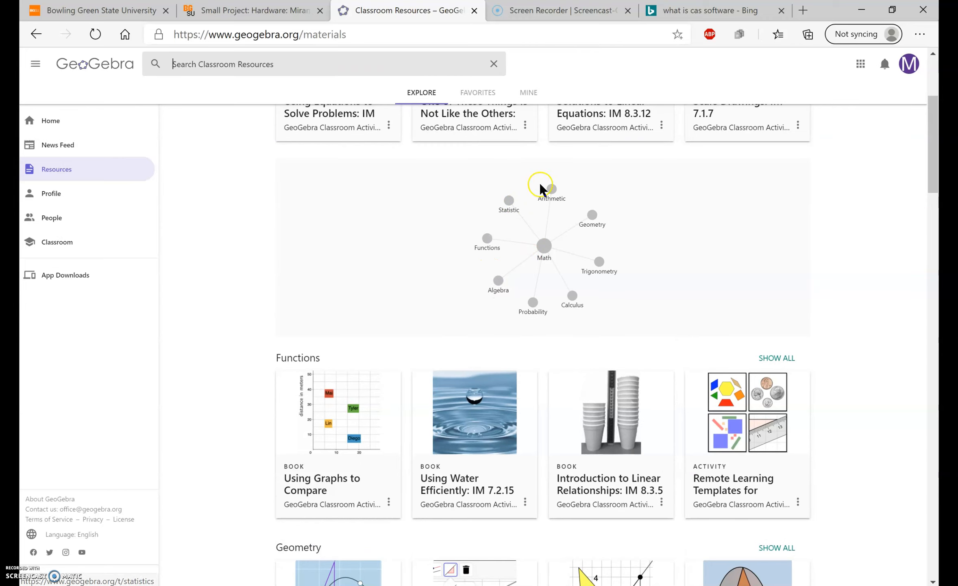
Step: Open the Trigonometry topic from the math topic map and look through its books and activities
{"action": "left_click", "coordinate": [601, 267]}
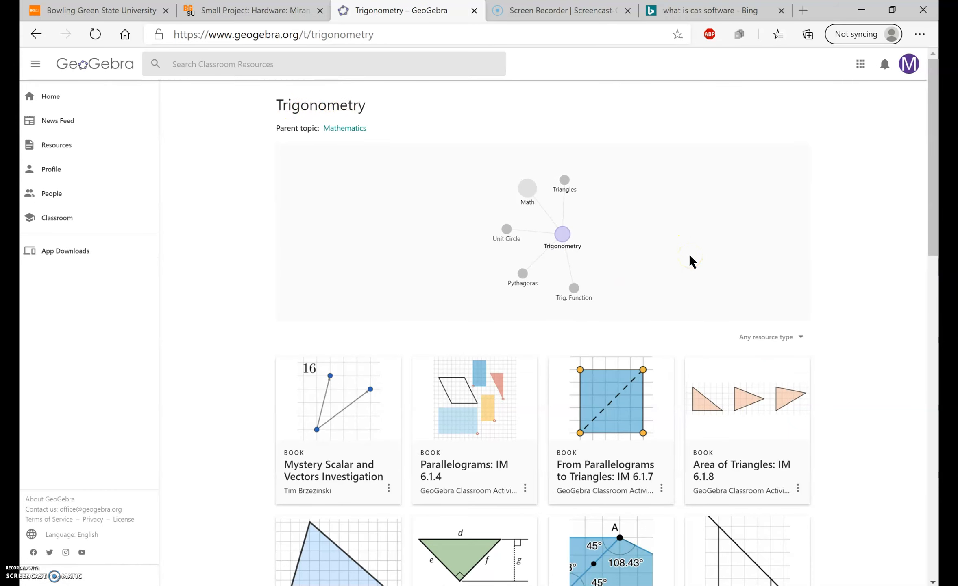
{"action": "scroll", "coordinate": [690, 257], "scroll_direction": "down", "scroll_amount": 7}
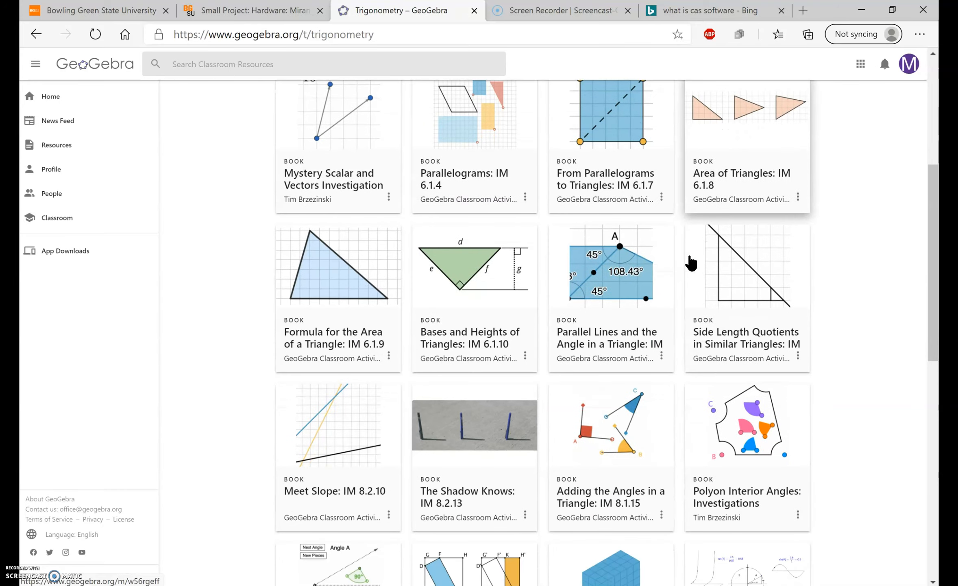
{"action": "scroll", "coordinate": [690, 262], "scroll_direction": "down", "scroll_amount": 14}
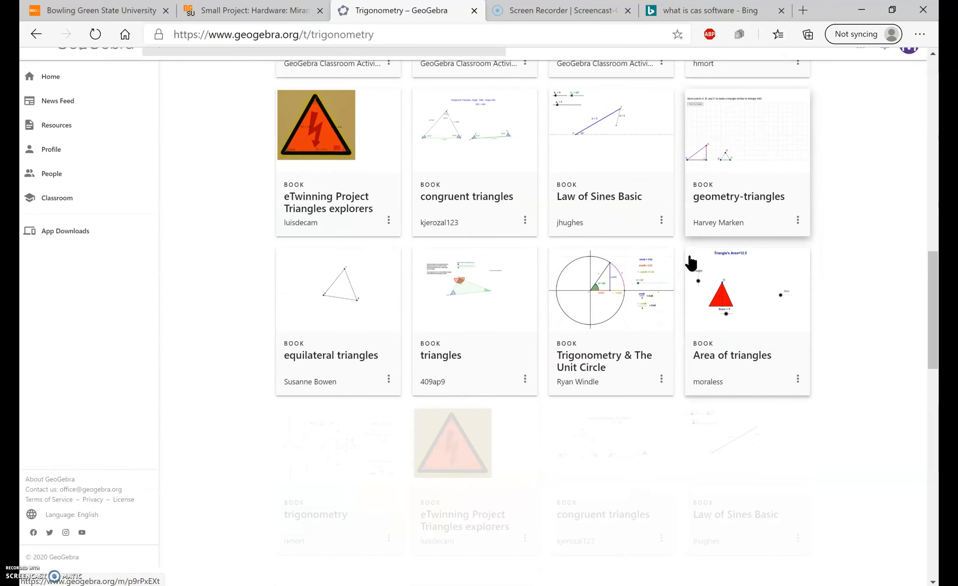
{"action": "scroll", "coordinate": [690, 262], "scroll_direction": "up", "scroll_amount": 17}
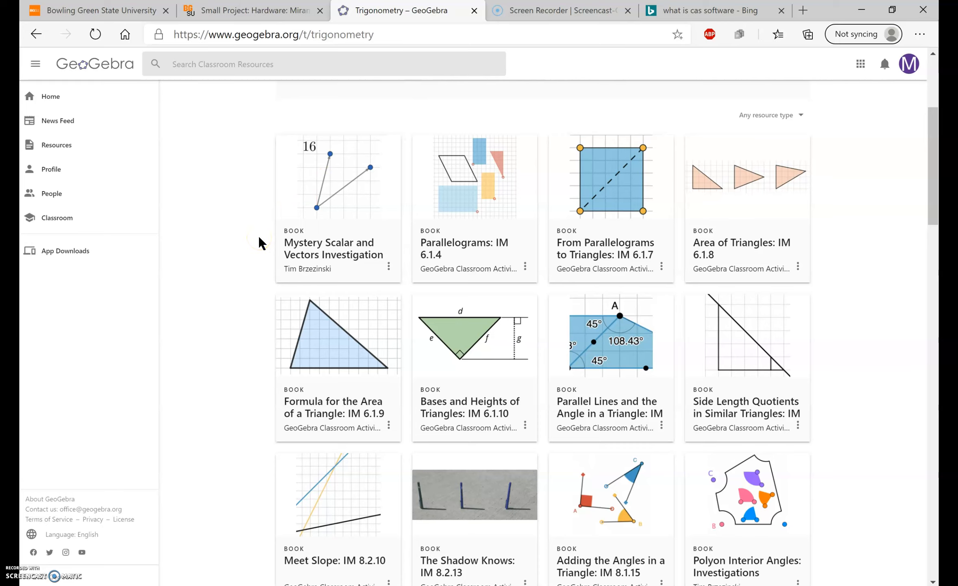
{"action": "scroll", "coordinate": [189, 222], "scroll_direction": "up", "scroll_amount": 5}
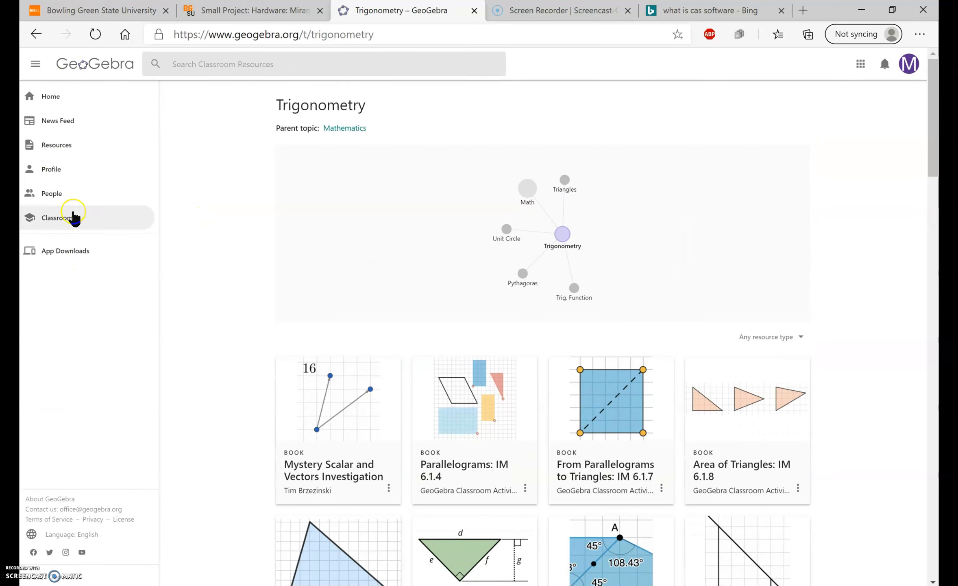
Step: Open the account's own profile and bring up its Perpendicular Lines activity
{"action": "left_click", "coordinate": [71, 165]}
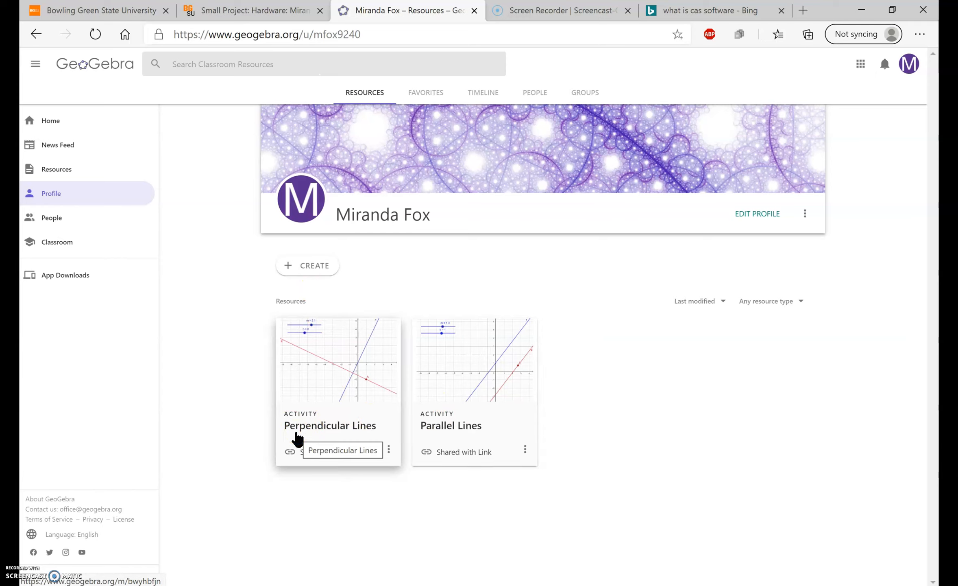
{"action": "left_click", "coordinate": [327, 426]}
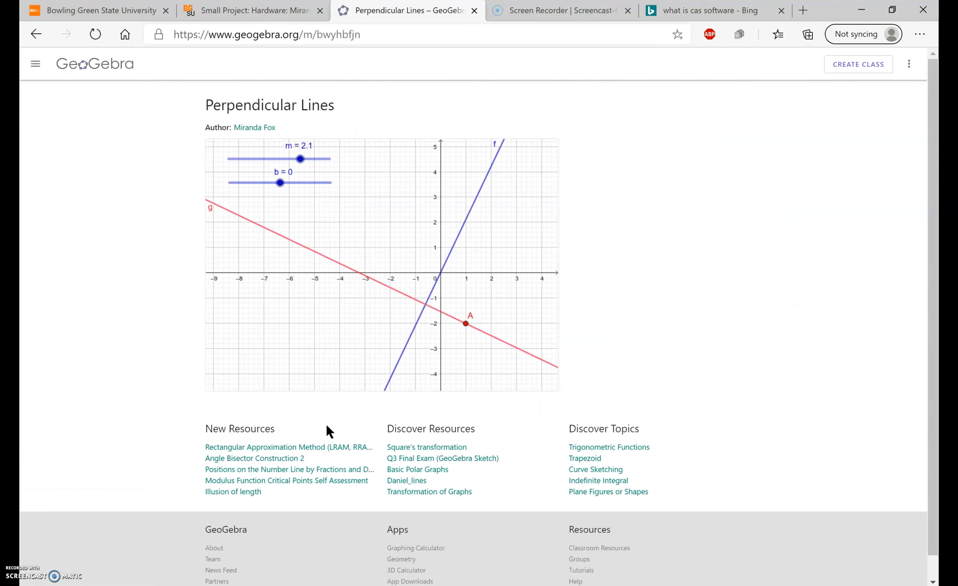
{"action": "mouse_move", "coordinate": [345, 347]}
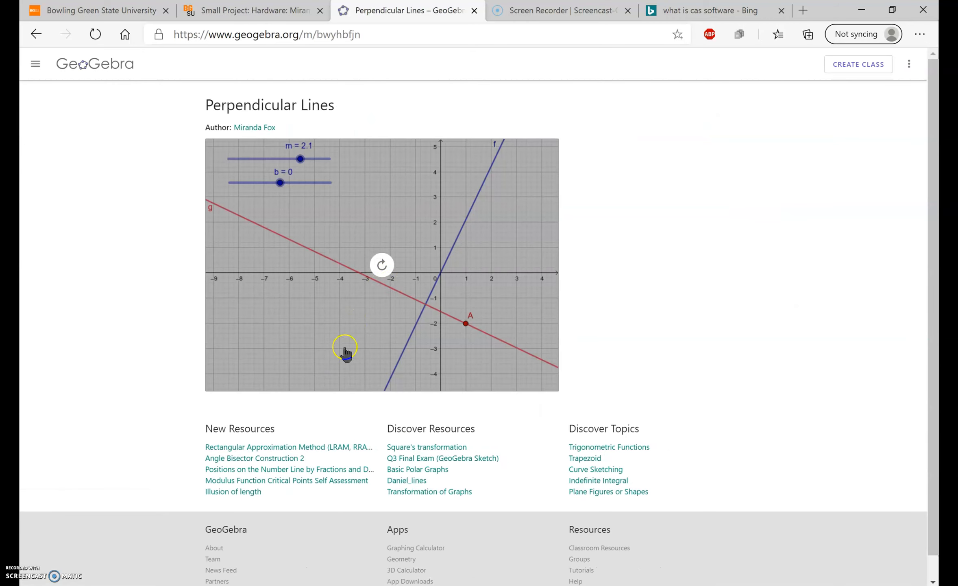
Step: Start the interactive graph and set slider b to -0.6 and slider m to 1.1
{"action": "left_click", "coordinate": [379, 263]}
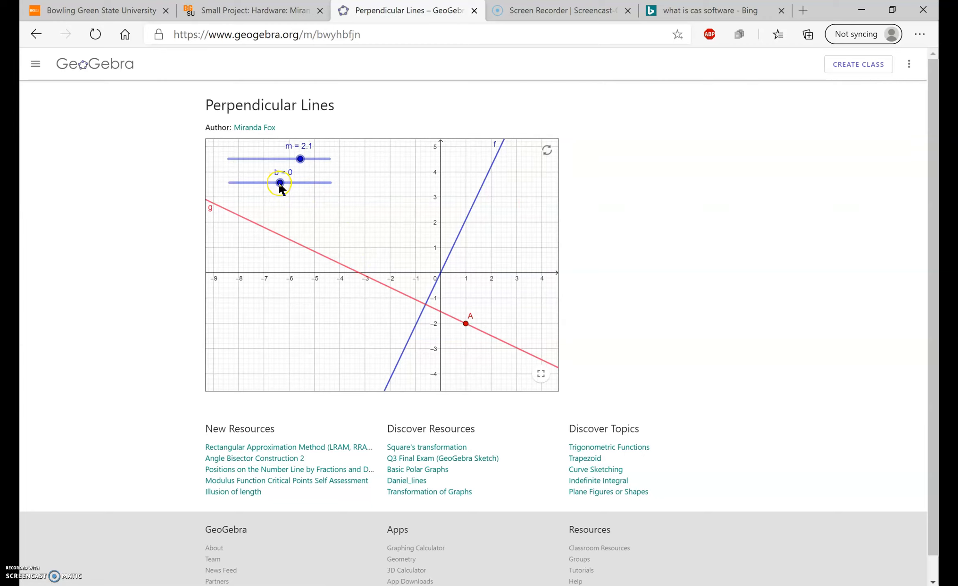
{"action": "mouse_move", "coordinate": [280, 184]}
{"action": "left_mouse_down"}
{"action": "mouse_move", "coordinate": [250, 186]}
{"action": "mouse_move", "coordinate": [264, 192]}
{"action": "left_mouse_up"}
{"action": "mouse_move", "coordinate": [282, 187]}
{"action": "left_mouse_down"}
{"action": "mouse_move", "coordinate": [311, 188]}
{"action": "mouse_move", "coordinate": [265, 190]}
{"action": "mouse_move", "coordinate": [313, 190]}
{"action": "mouse_move", "coordinate": [245, 196]}
{"action": "mouse_move", "coordinate": [273, 197]}
{"action": "left_mouse_up"}
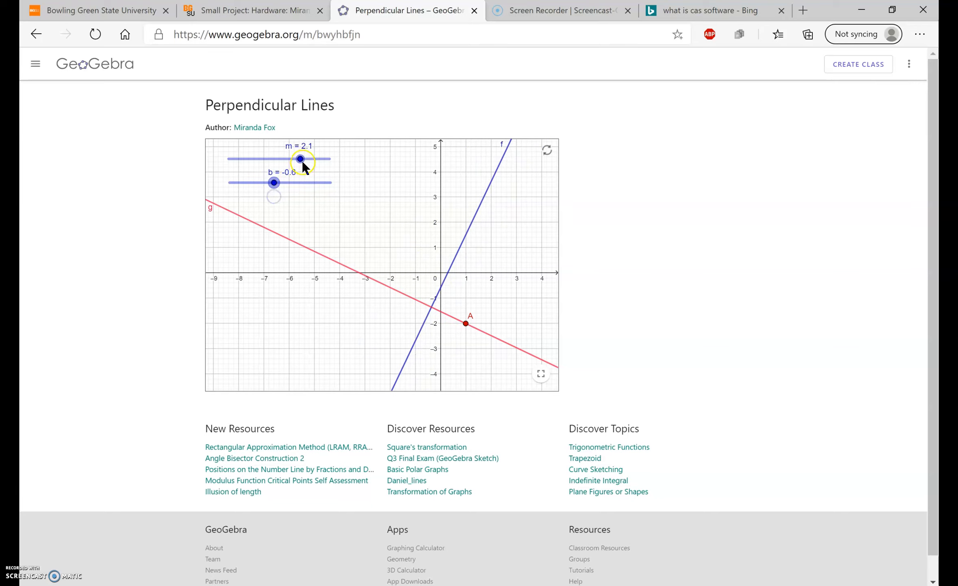
{"action": "mouse_move", "coordinate": [300, 159]}
{"action": "left_mouse_down"}
{"action": "mouse_move", "coordinate": [270, 166]}
{"action": "mouse_move", "coordinate": [298, 163]}
{"action": "left_mouse_up"}
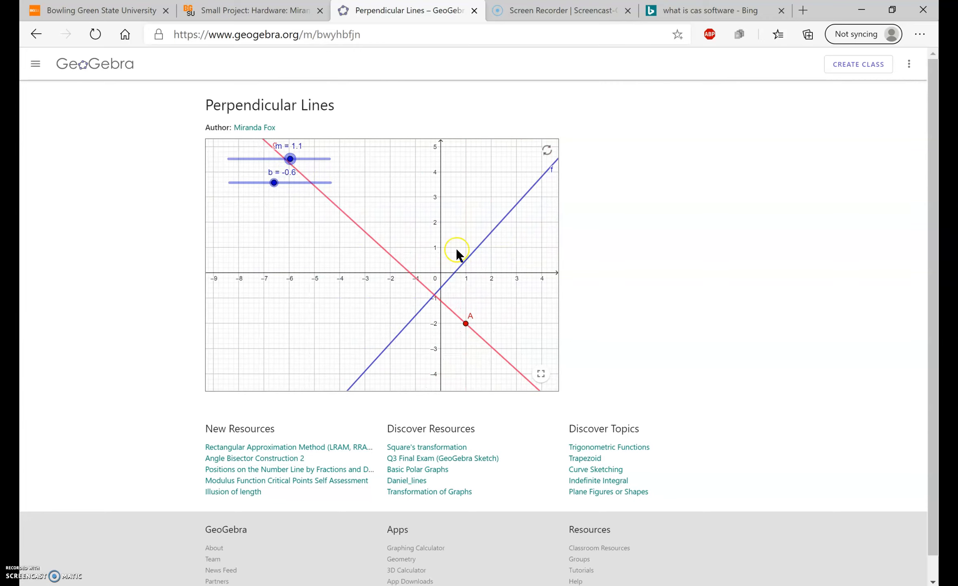
Step: Move point A to about (-1.6, 0.8) and set slider m to 0.5
{"action": "left_click_drag", "start_coordinate": [466, 324], "coordinate": [401, 254]}
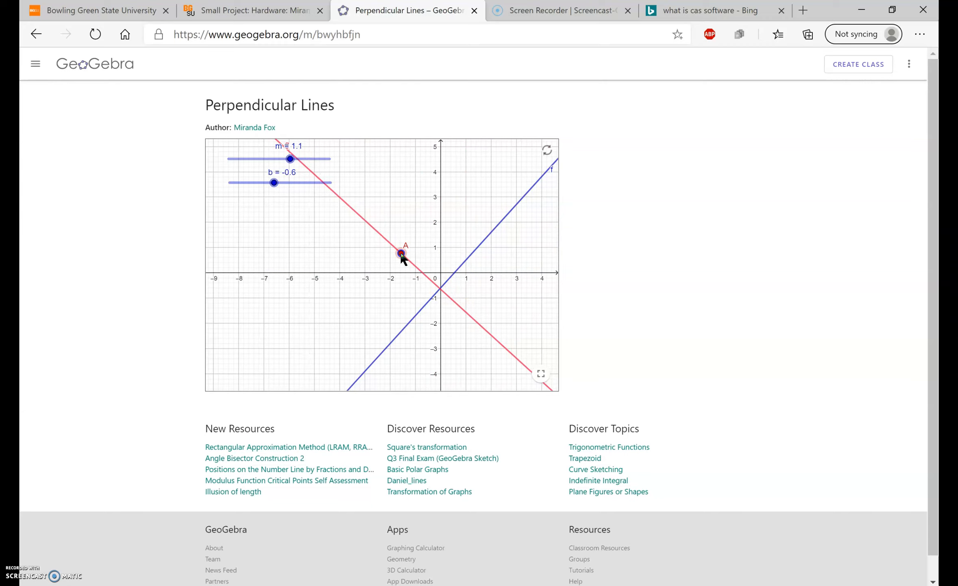
{"action": "left_click_drag", "start_coordinate": [290, 160], "coordinate": [284, 162]}
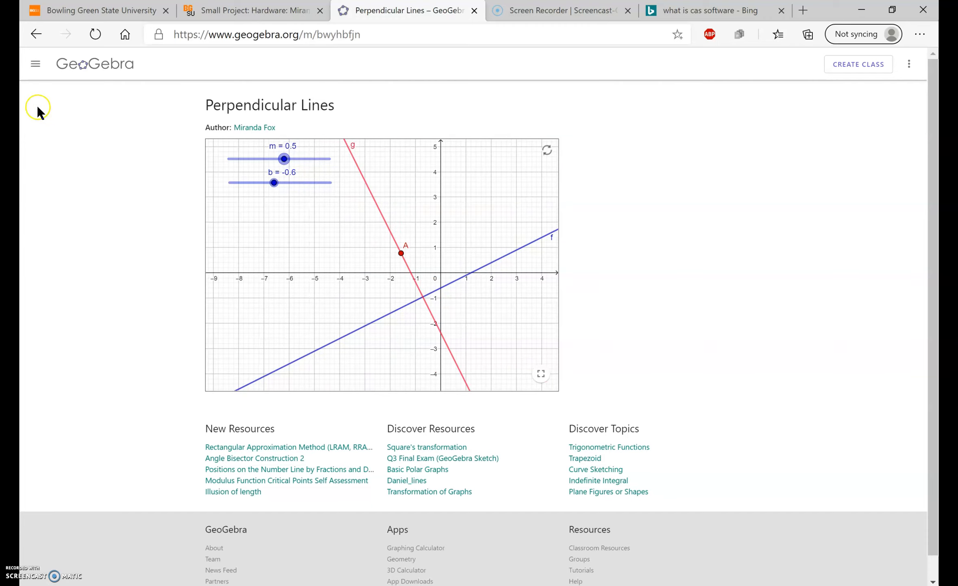
Step: Return to Resources, list the account's own activities and review the share, publish and open options for Perpendicular Lines
{"action": "left_click", "coordinate": [37, 68]}
{"action": "left_click", "coordinate": [68, 145]}
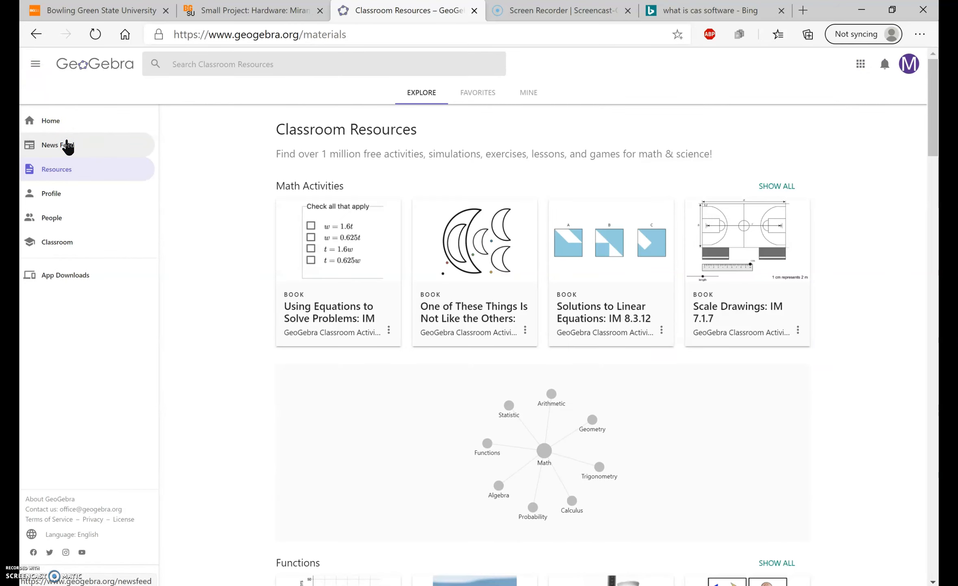
{"action": "left_click", "coordinate": [518, 94]}
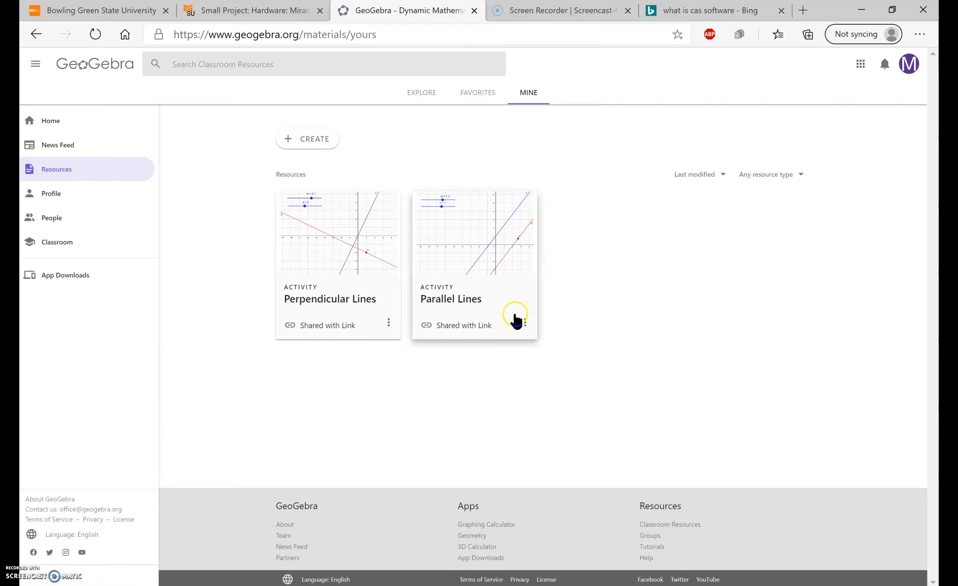
{"action": "left_click", "coordinate": [389, 324]}
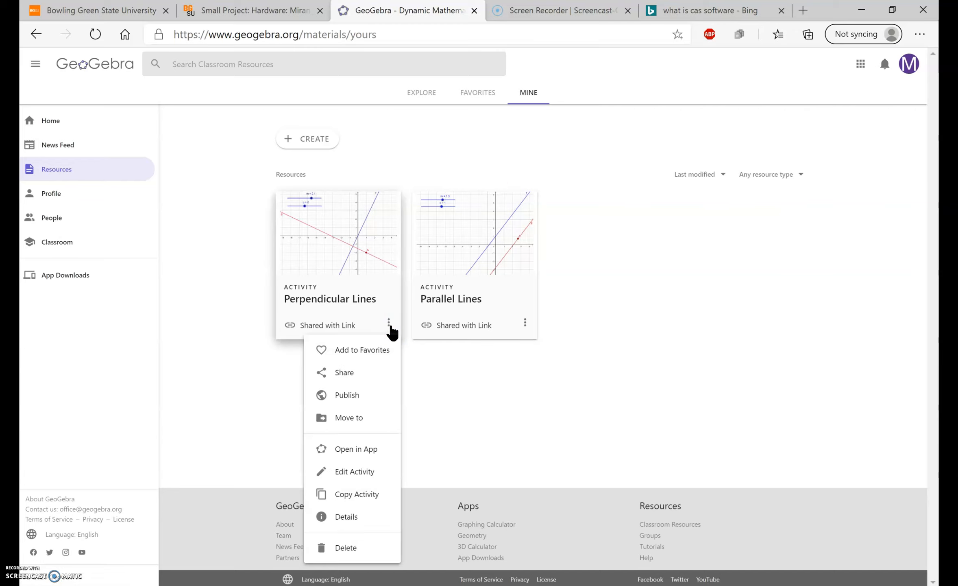
{"action": "left_click", "coordinate": [348, 375]}
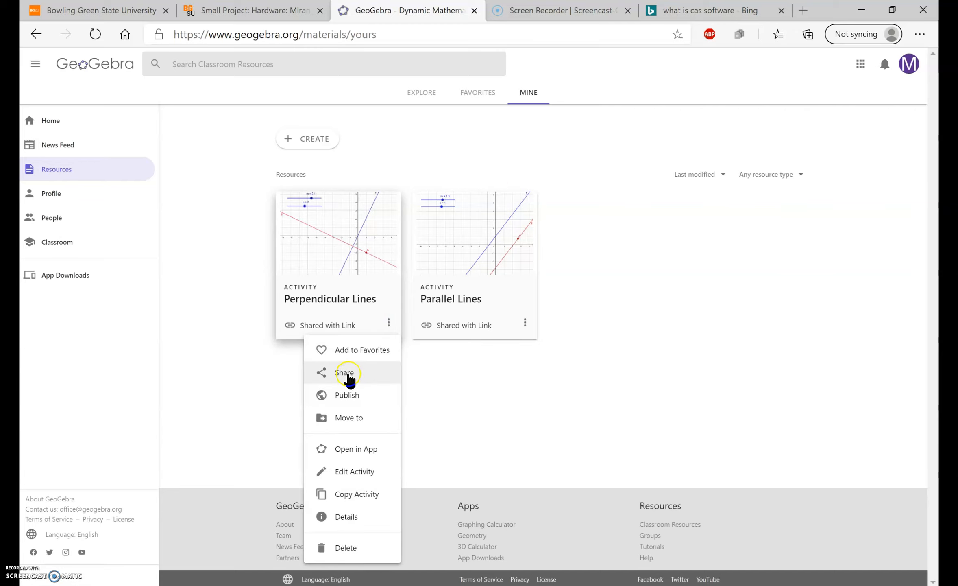
{"action": "left_click", "coordinate": [360, 448]}
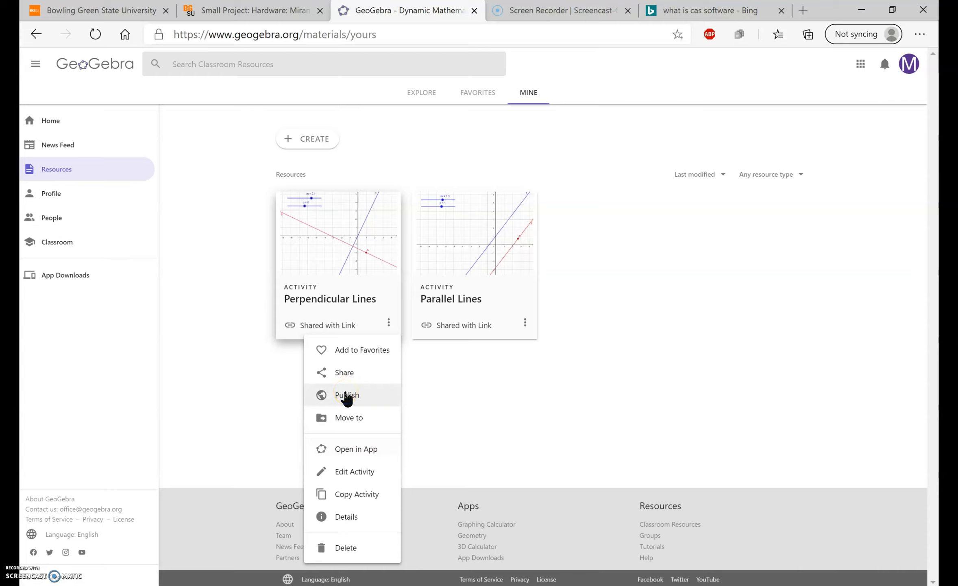
{"action": "left_click", "coordinate": [228, 224]}
Step: Open the News Feed and look through the GeoGebra News posts and their comments
{"action": "left_click", "coordinate": [83, 150]}
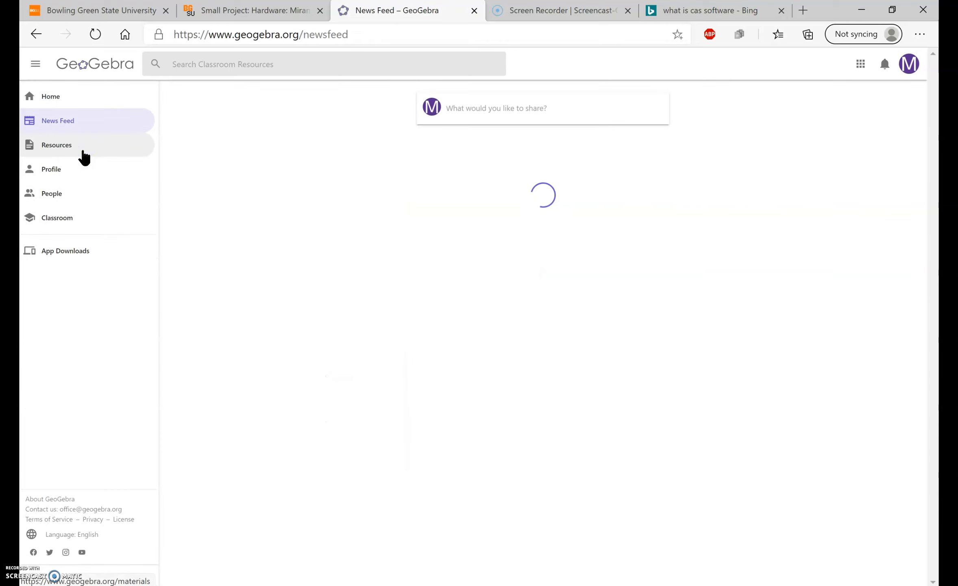
{"action": "scroll", "coordinate": [289, 290], "scroll_direction": "down", "scroll_amount": 3}
{"action": "scroll", "coordinate": [291, 289], "scroll_direction": "down", "scroll_amount": 5}
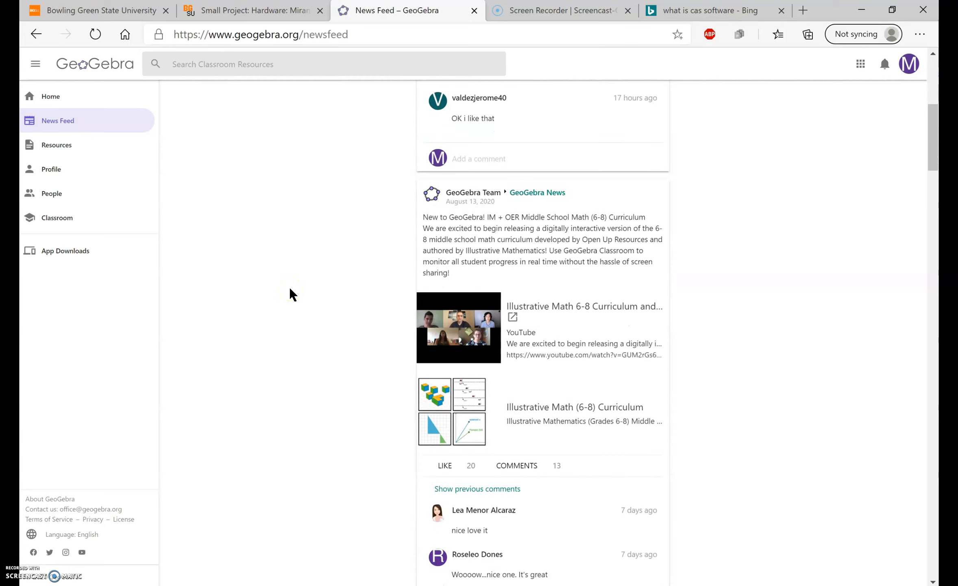
{"action": "scroll", "coordinate": [290, 289], "scroll_direction": "down", "scroll_amount": 7}
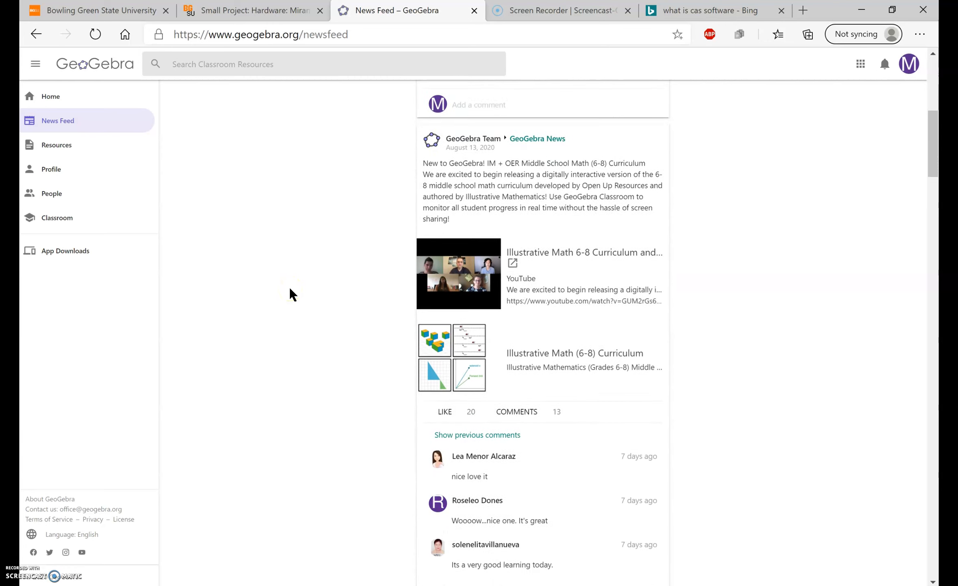
{"action": "scroll", "coordinate": [291, 289], "scroll_direction": "down", "scroll_amount": 4}
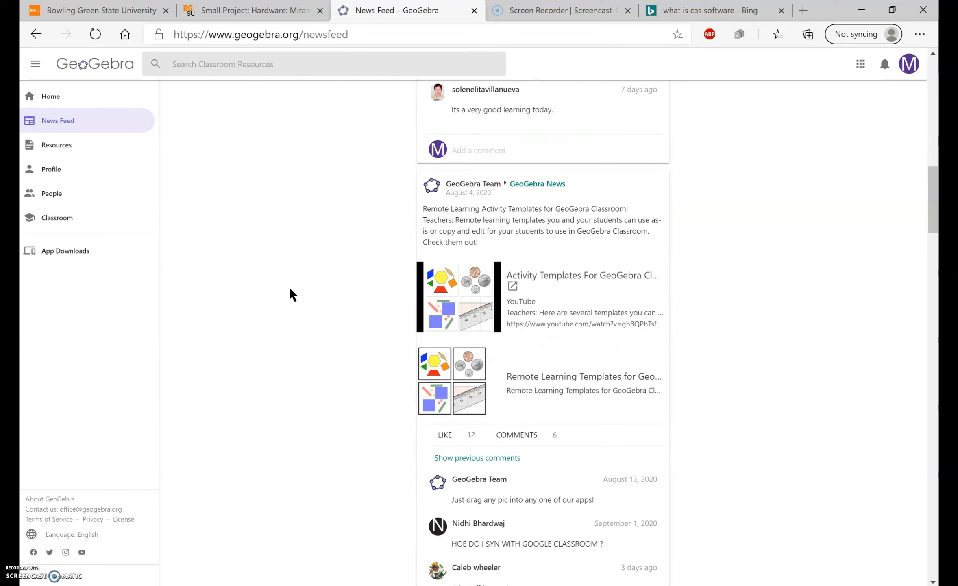
{"action": "scroll", "coordinate": [290, 290], "scroll_direction": "down", "scroll_amount": 7}
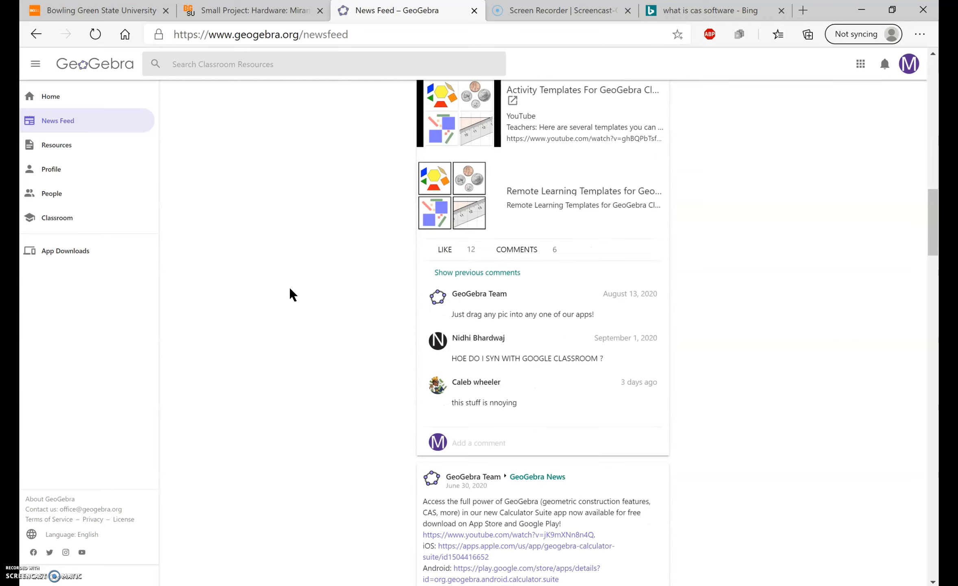
{"action": "scroll", "coordinate": [290, 289], "scroll_direction": "up", "scroll_amount": 4}
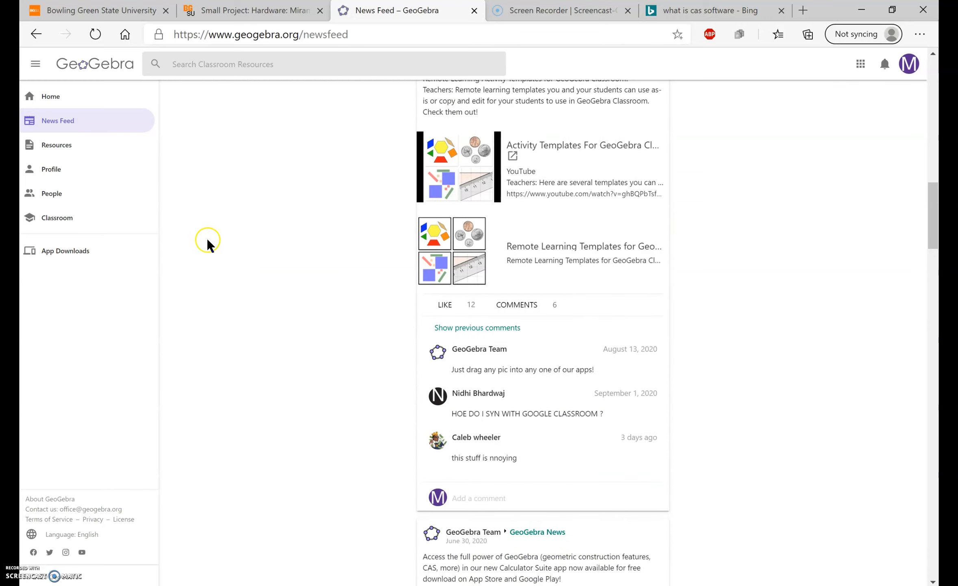